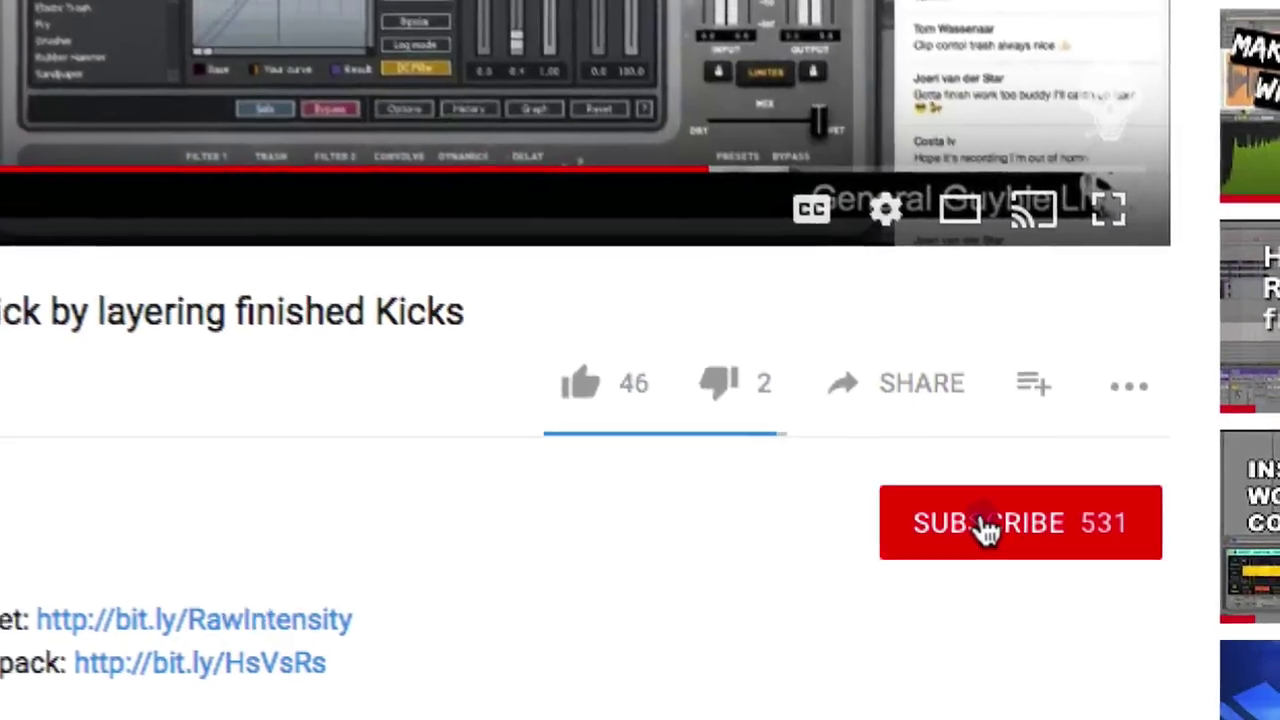
# - Subscribe to the video's channel and turn on notifications for every new video
pyautogui.click(1150, 618)
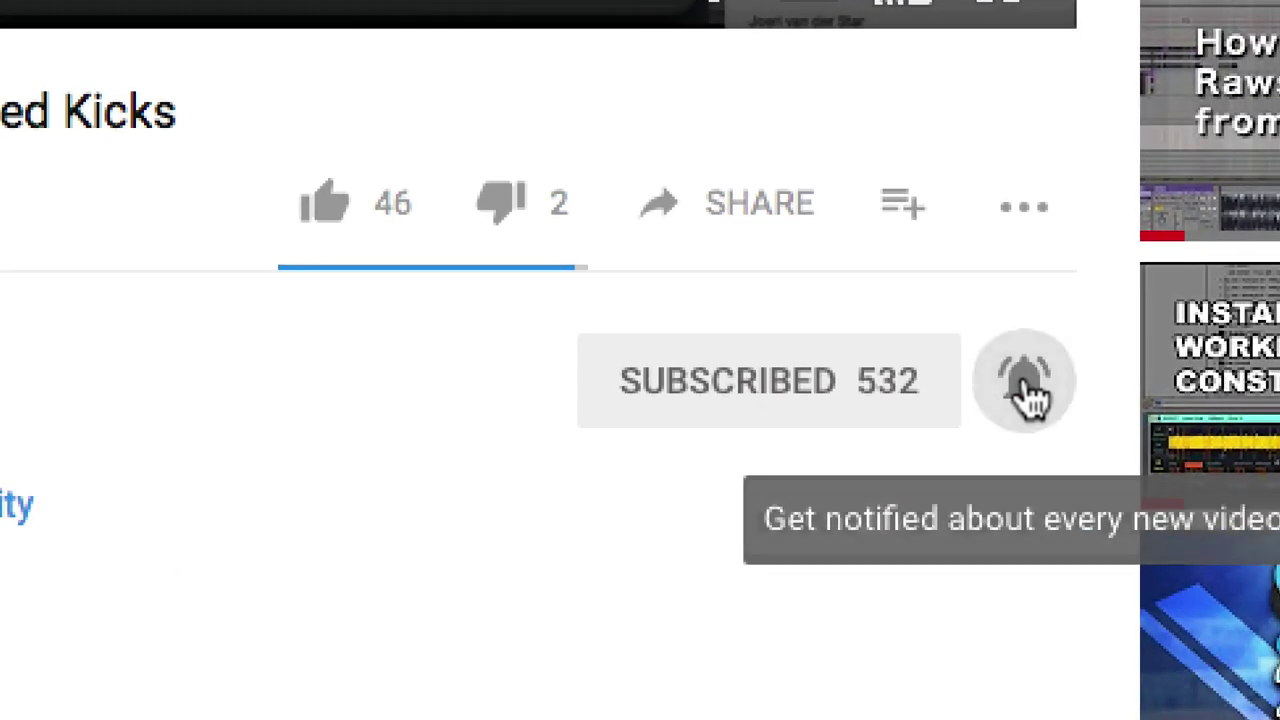
pyautogui.click(1027, 390)
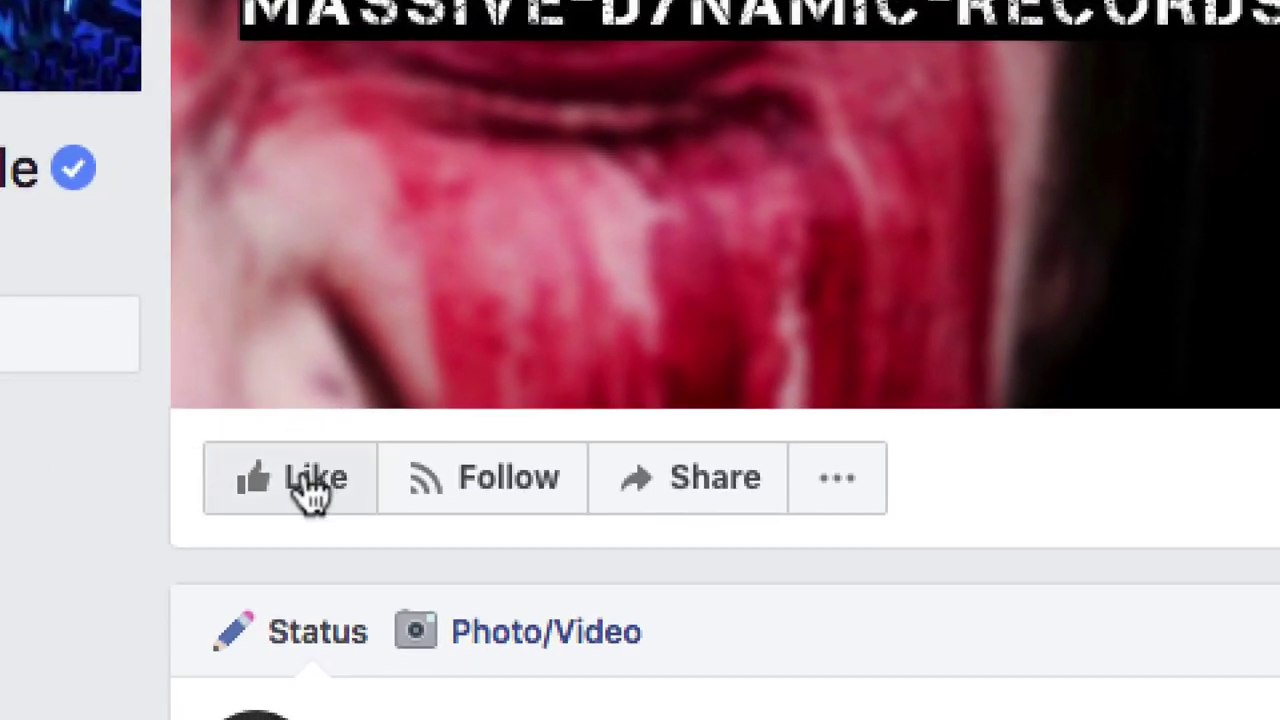
# - Like the artist's Facebook page and set its news feed option to See First
pyautogui.click(313, 490)
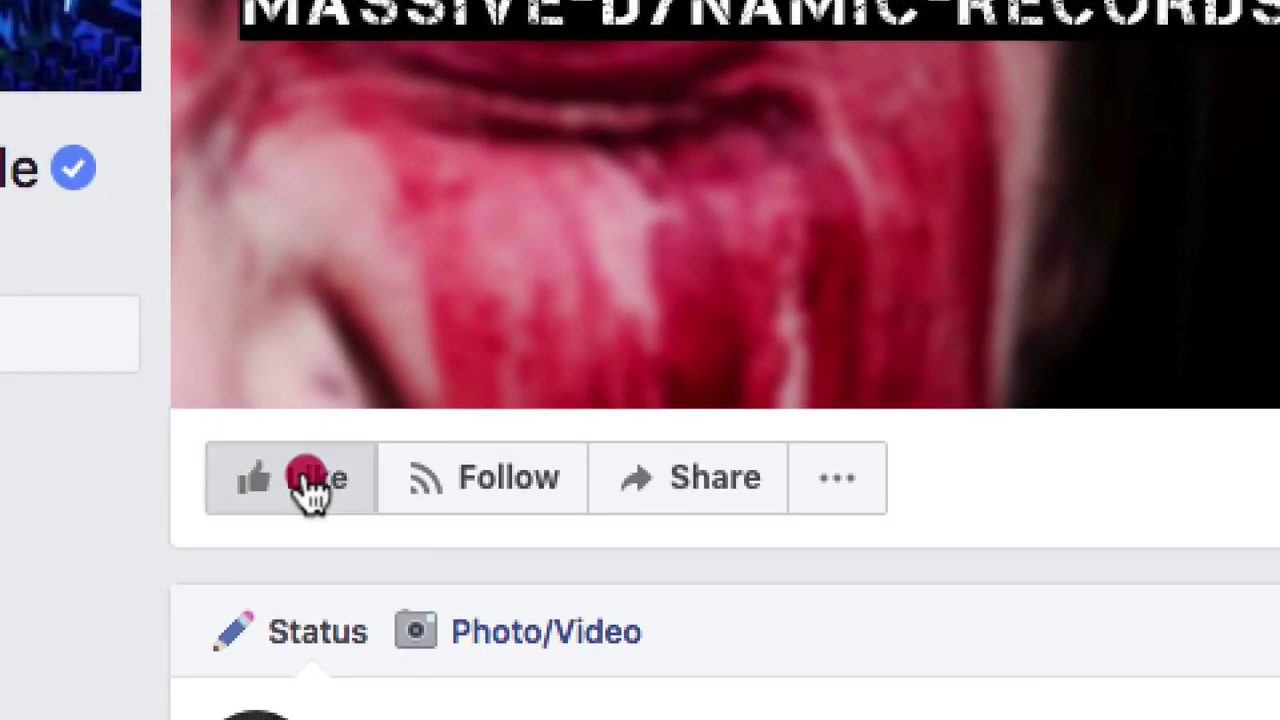
pyautogui.moveTo(543, 486)
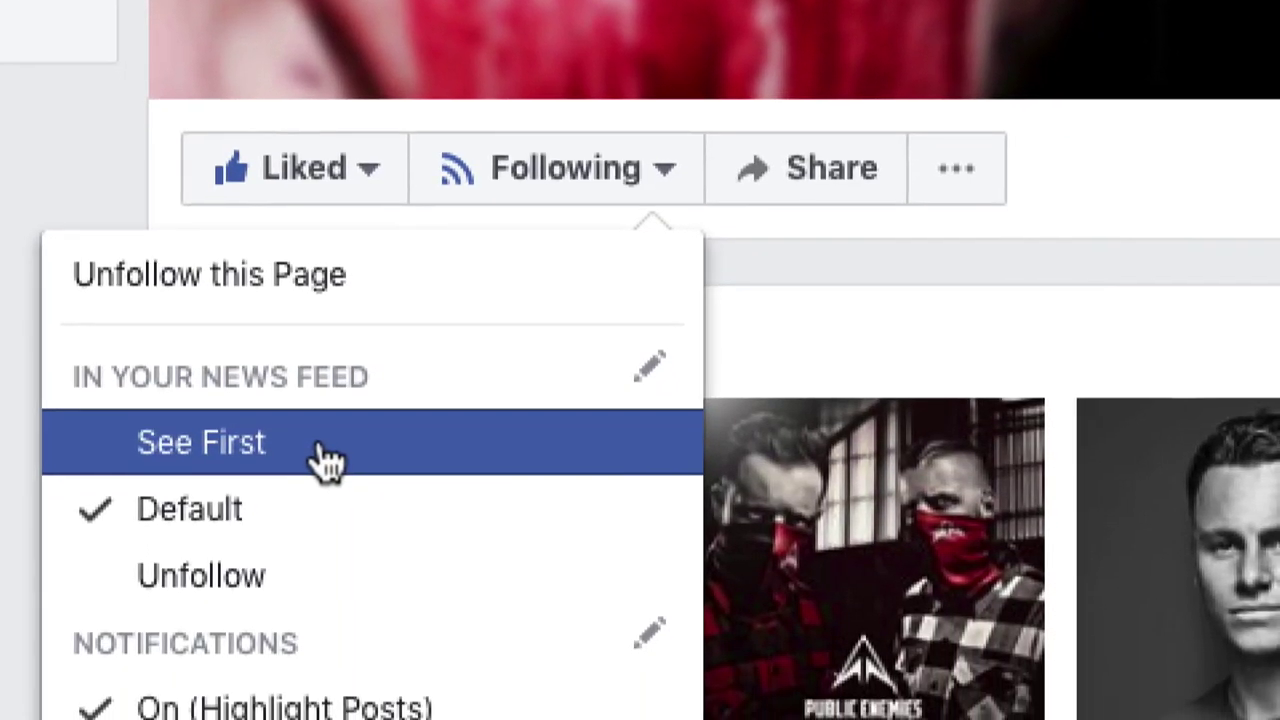
pyautogui.click(328, 518)
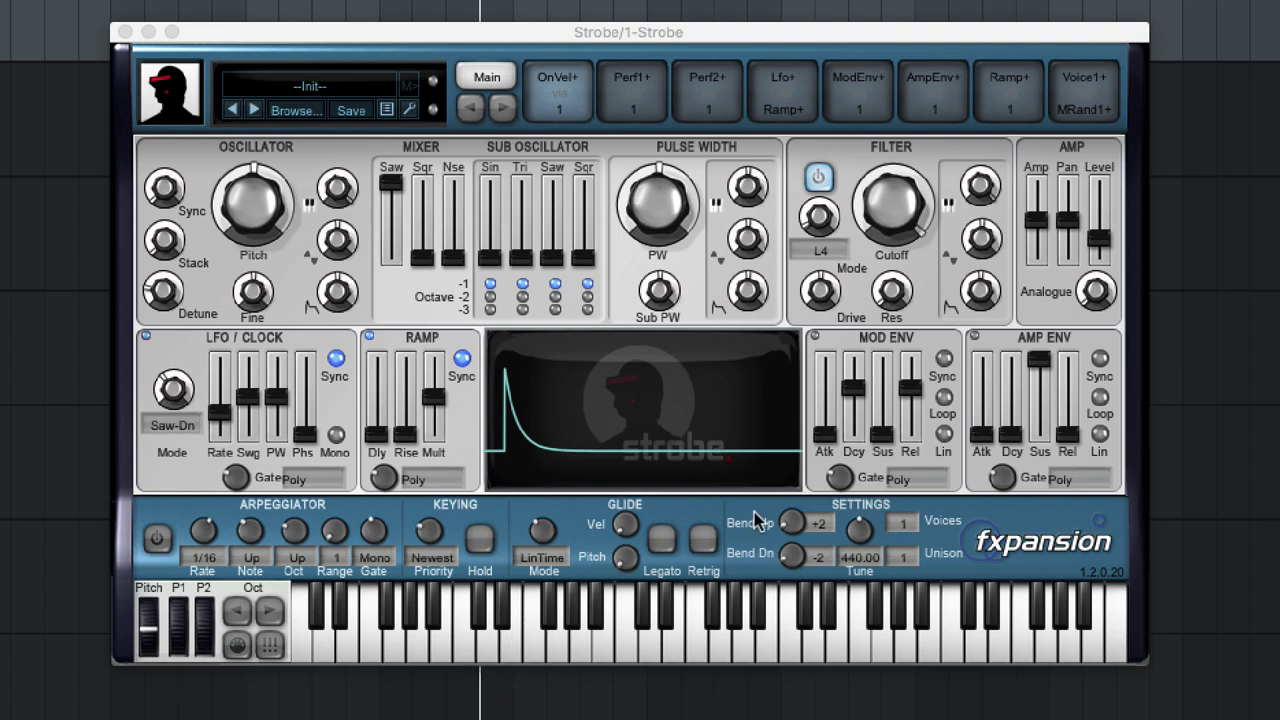
pyautogui.moveTo(714, 557)
pyautogui.moveTo(552, 258)
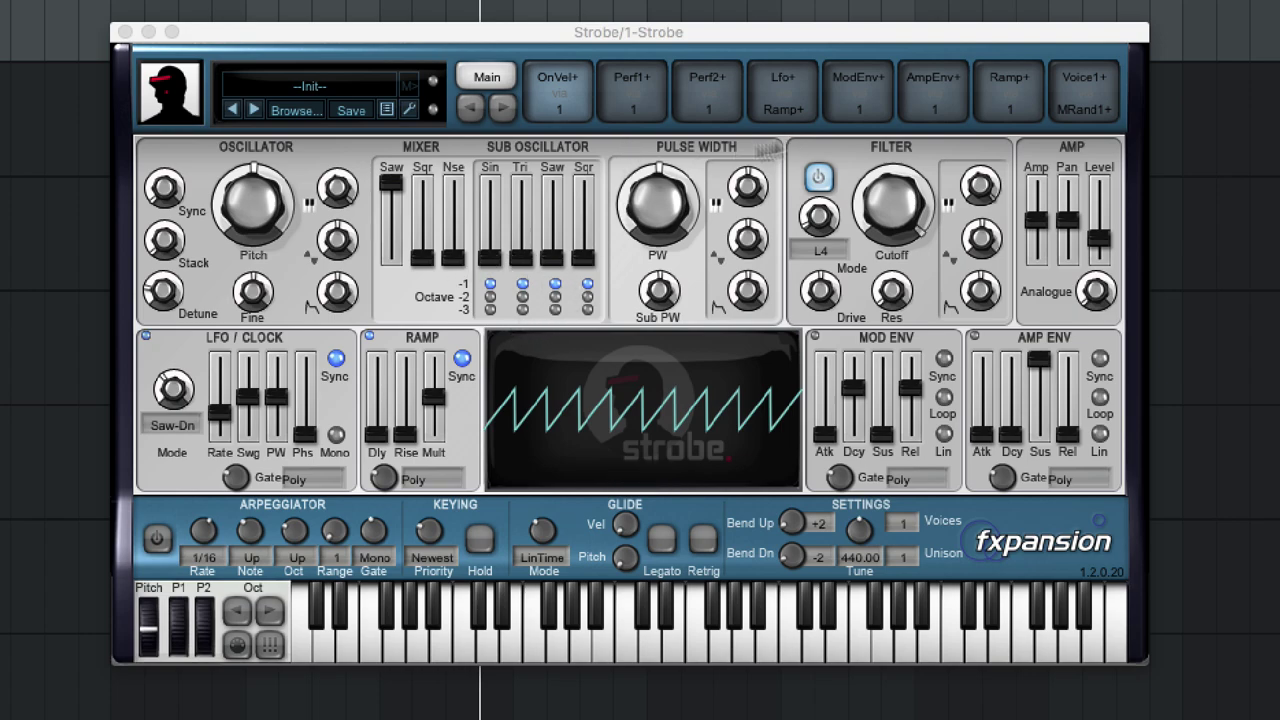
pyautogui.moveTo(705, 85)
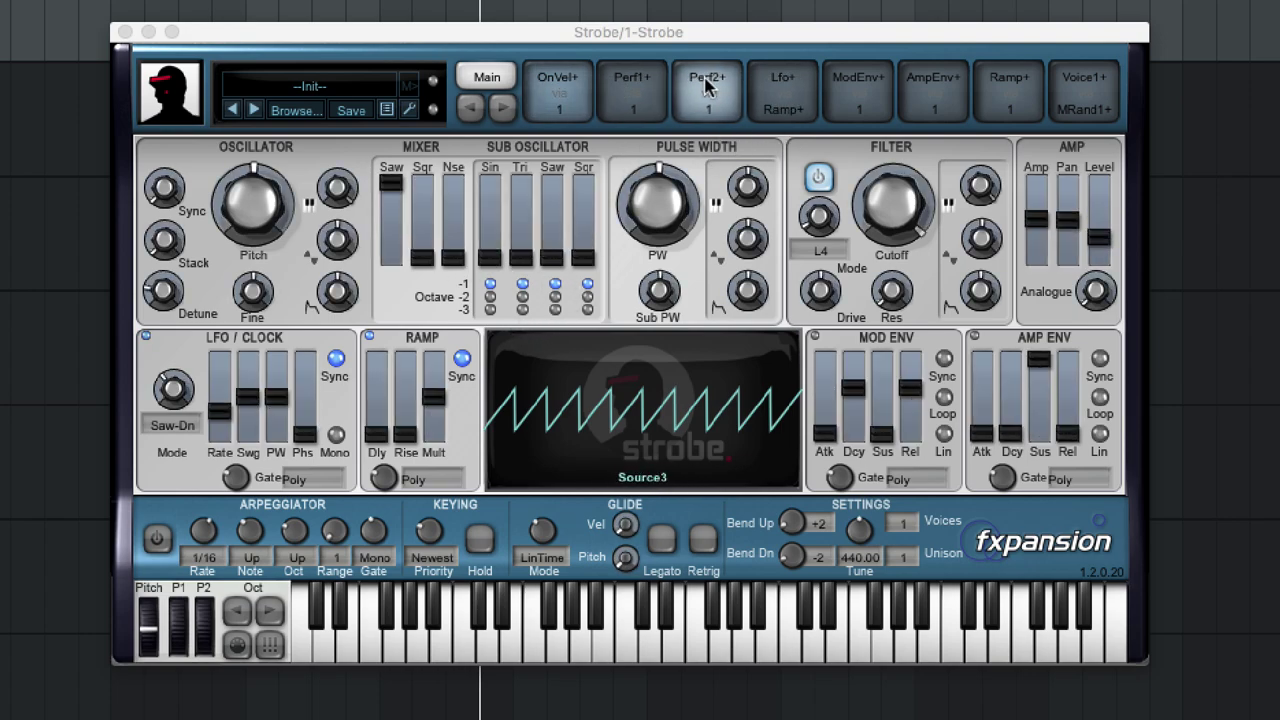
pyautogui.moveTo(566, 100)
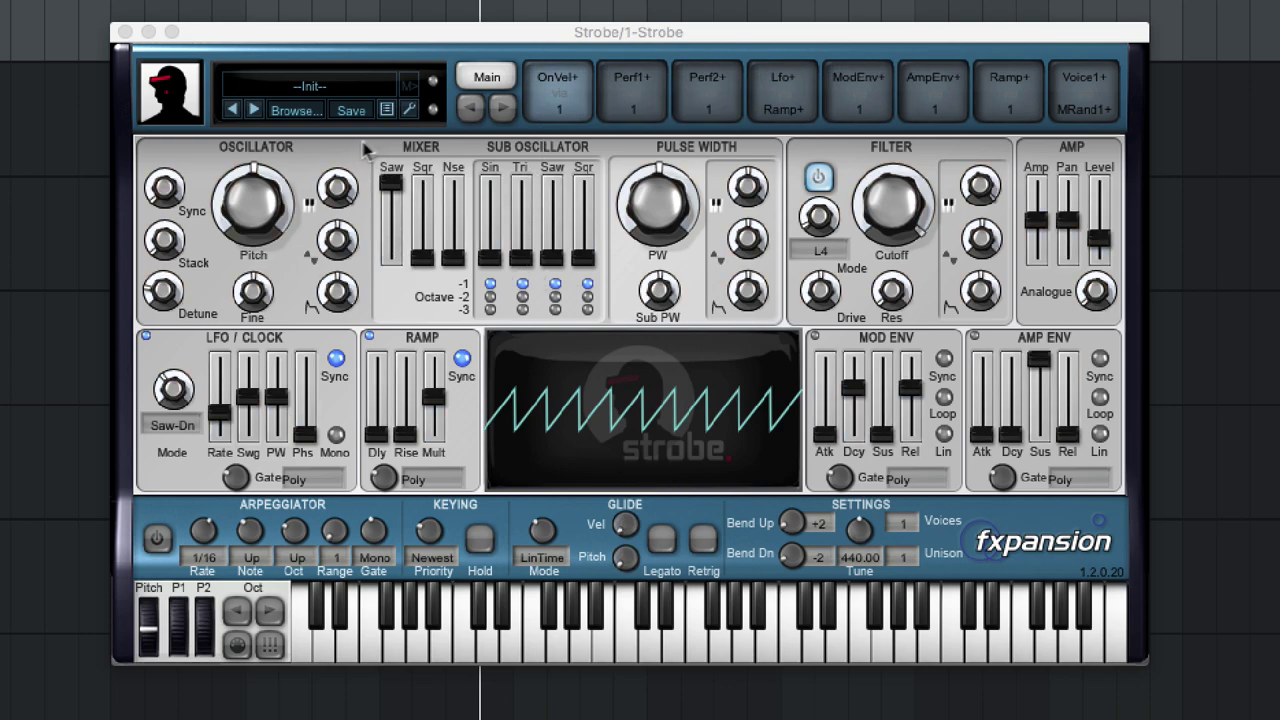
# - Load the BA Moob Bass MM preset from Strobe's Bass style
pyautogui.click(289, 114)
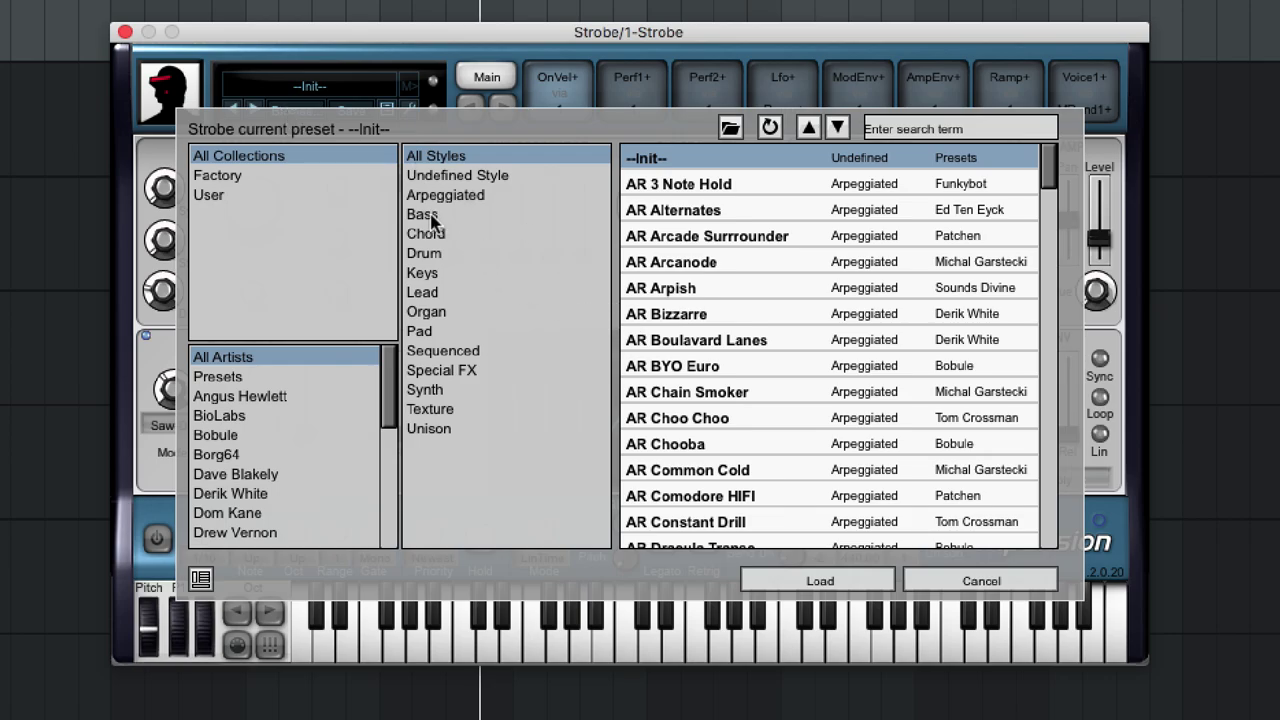
pyautogui.click(433, 216)
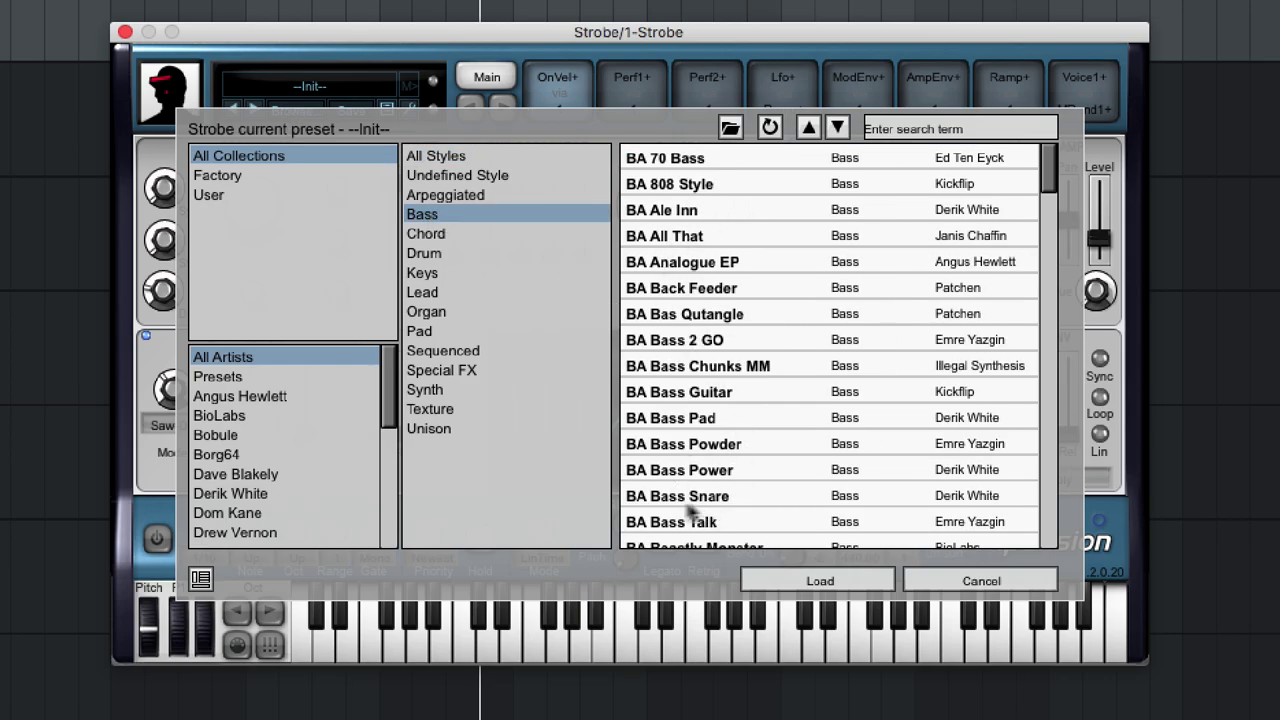
pyautogui.scroll(-10, 732, 486)
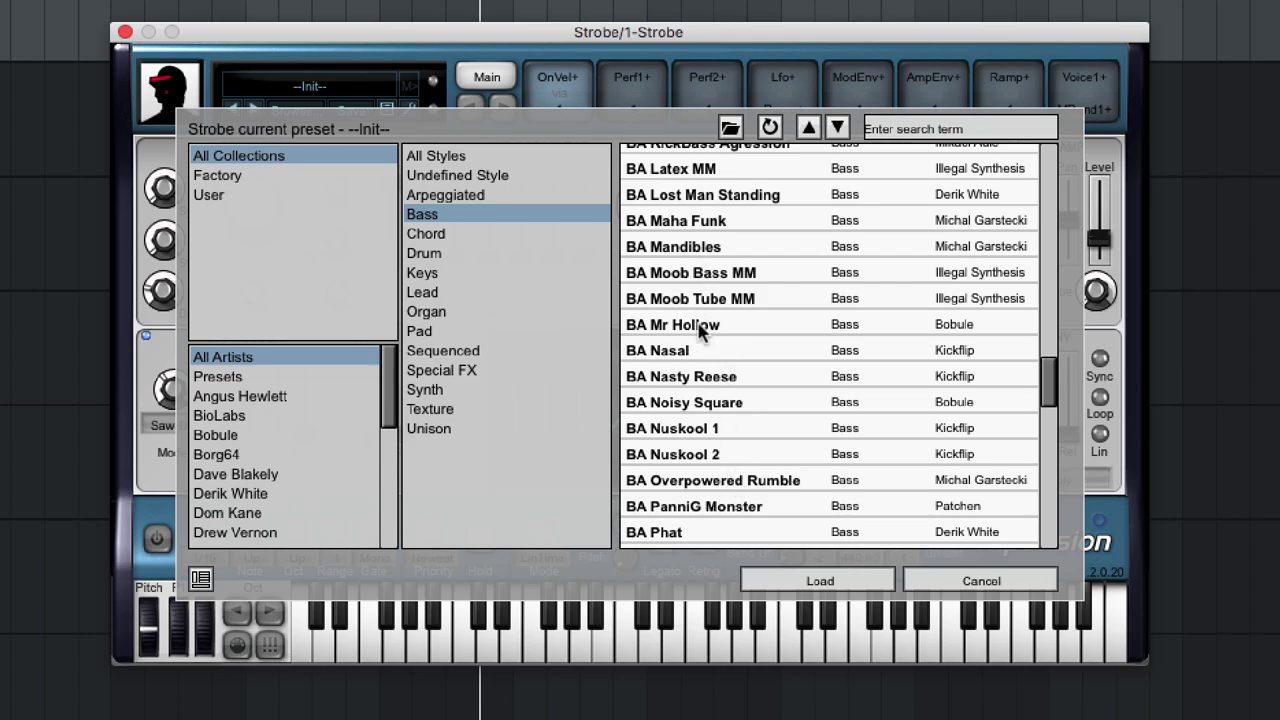
pyautogui.click(715, 282)
pyautogui.click(822, 581)
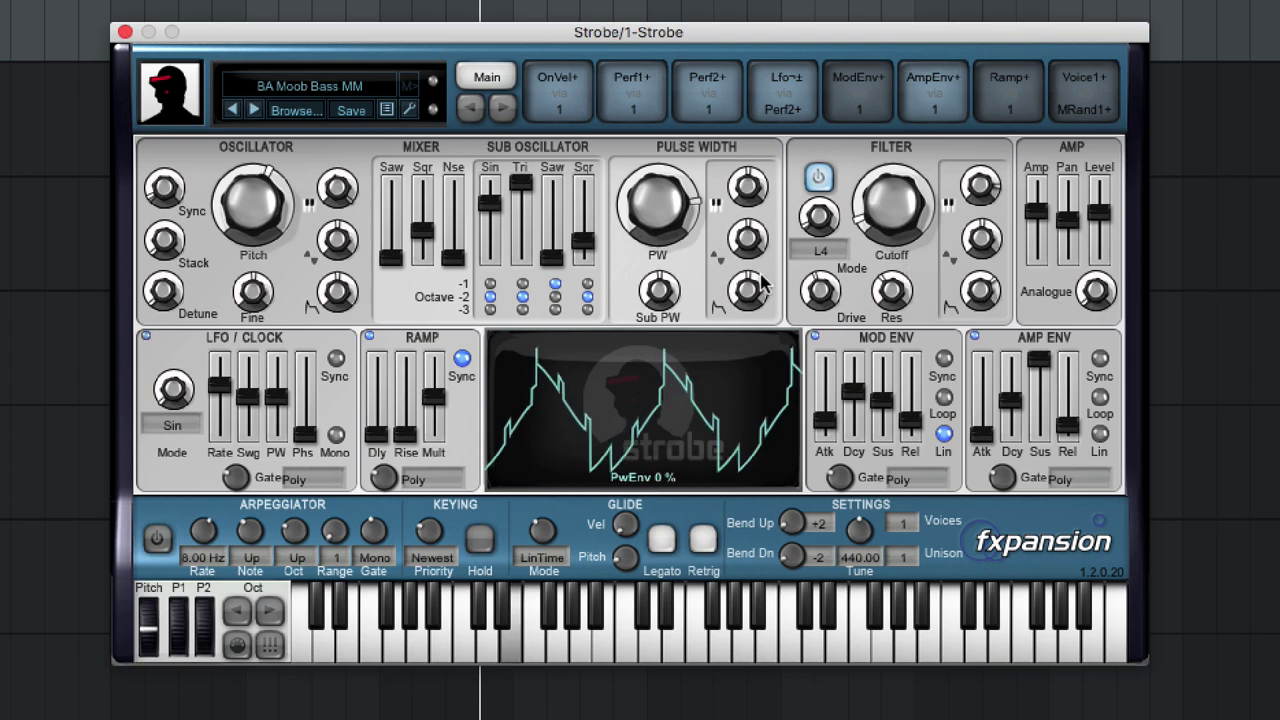
# - Advance through Strobe's following presets to BA Mr Hollow
pyautogui.click(255, 108)
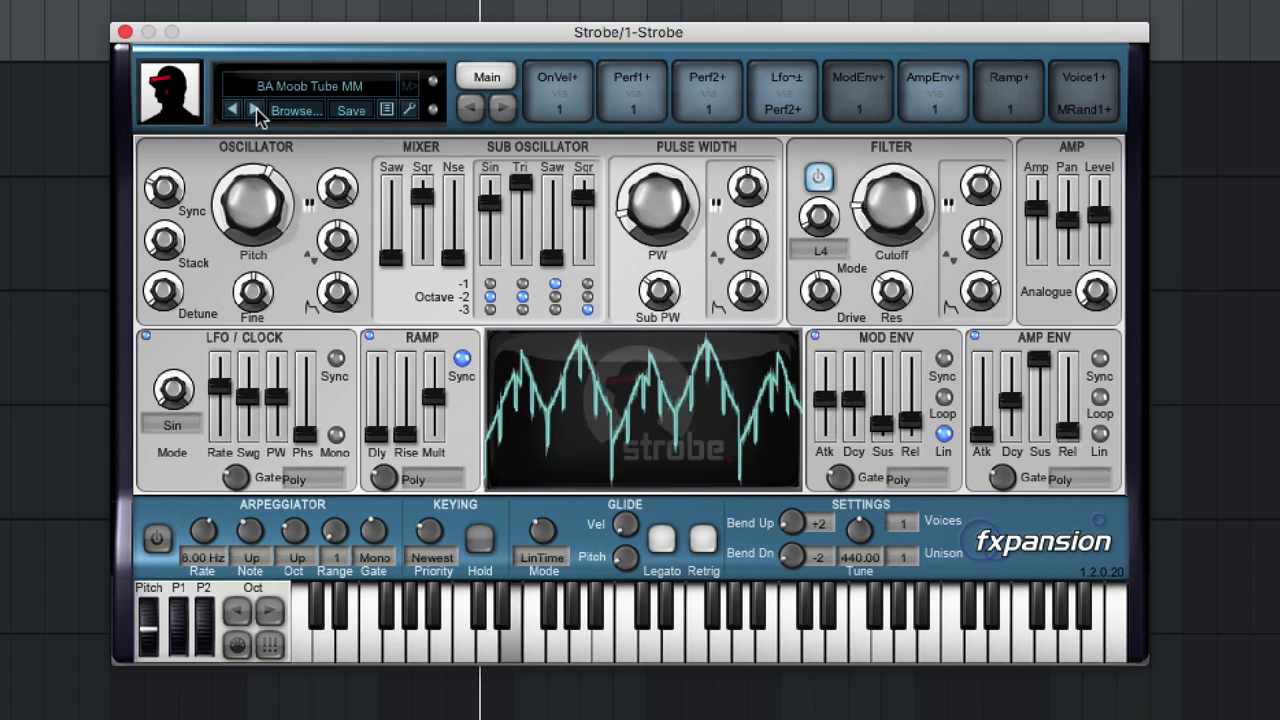
pyautogui.click(256, 109)
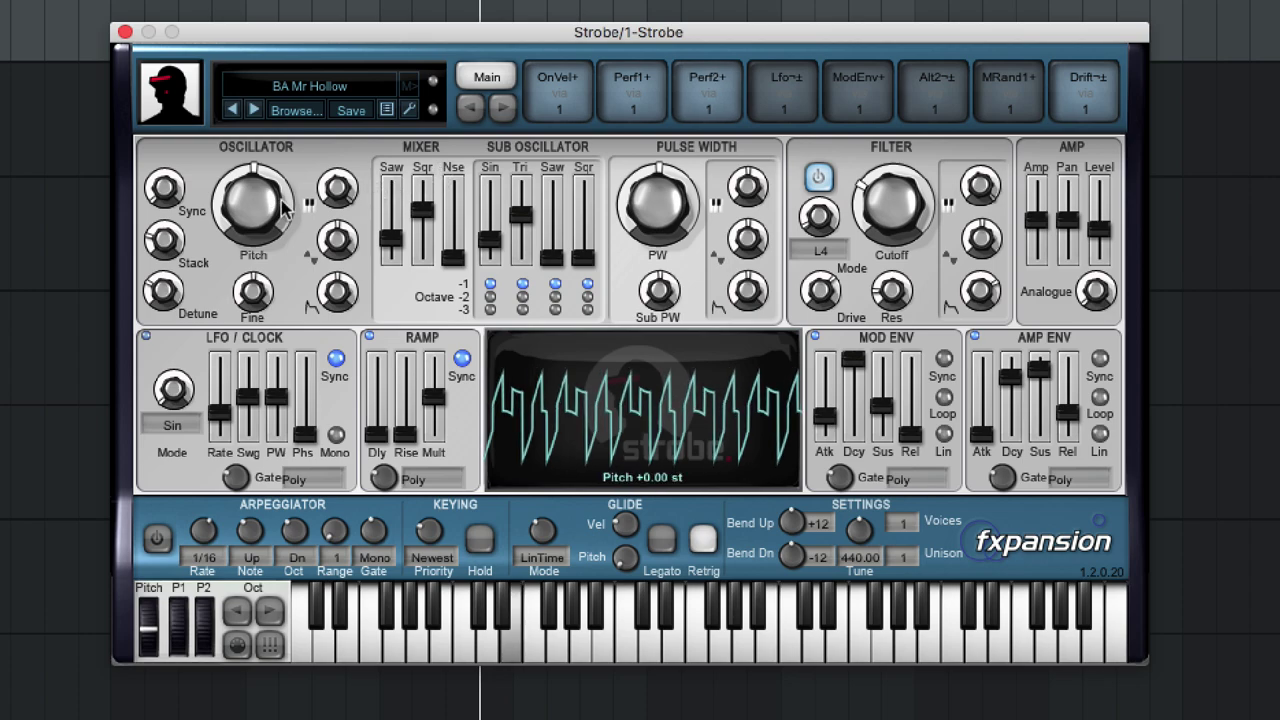
pyautogui.moveTo(553, 228)
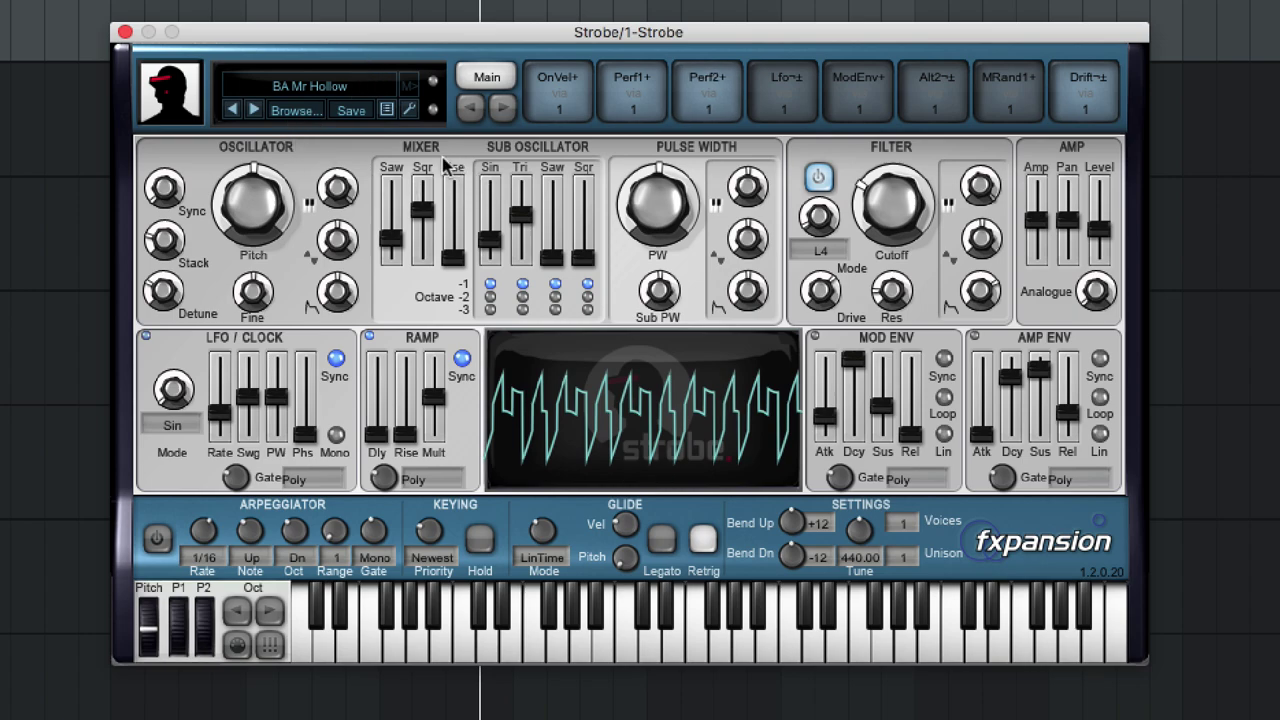
pyautogui.moveTo(402, 183)
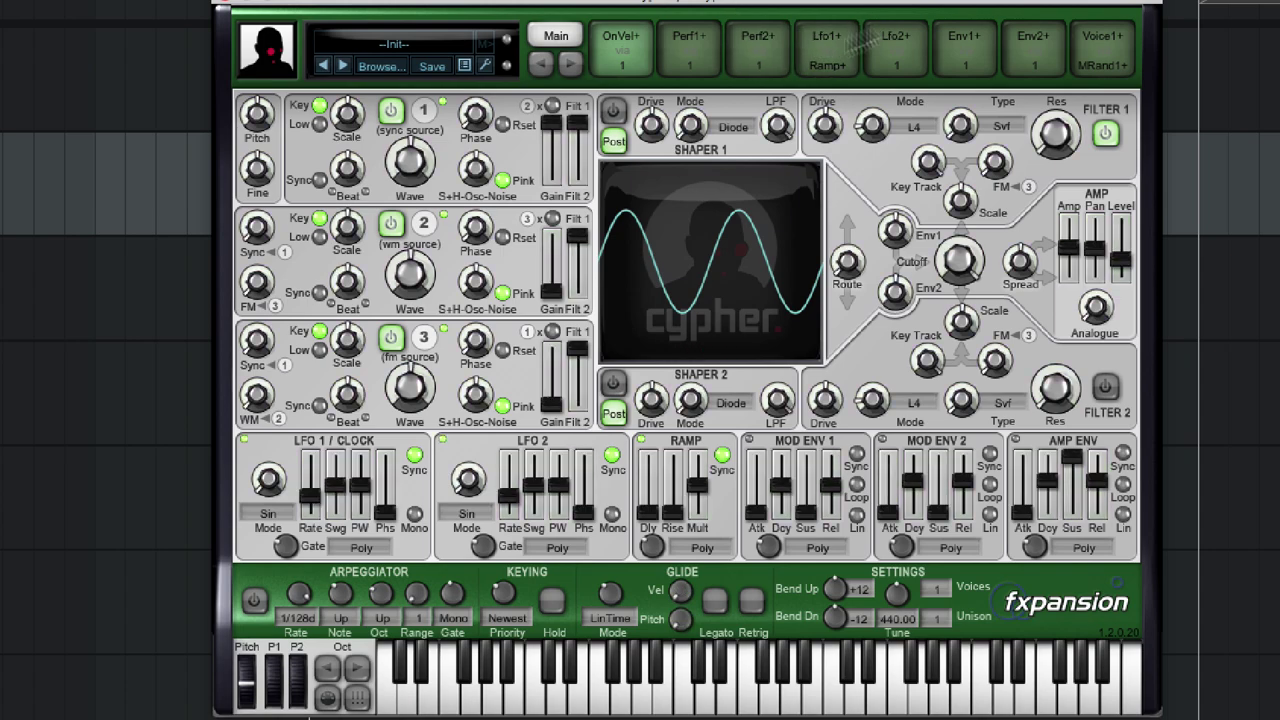
# - View the filter types available for Cypher's Filter 1 without choosing another one
pyautogui.moveTo(688, 256)
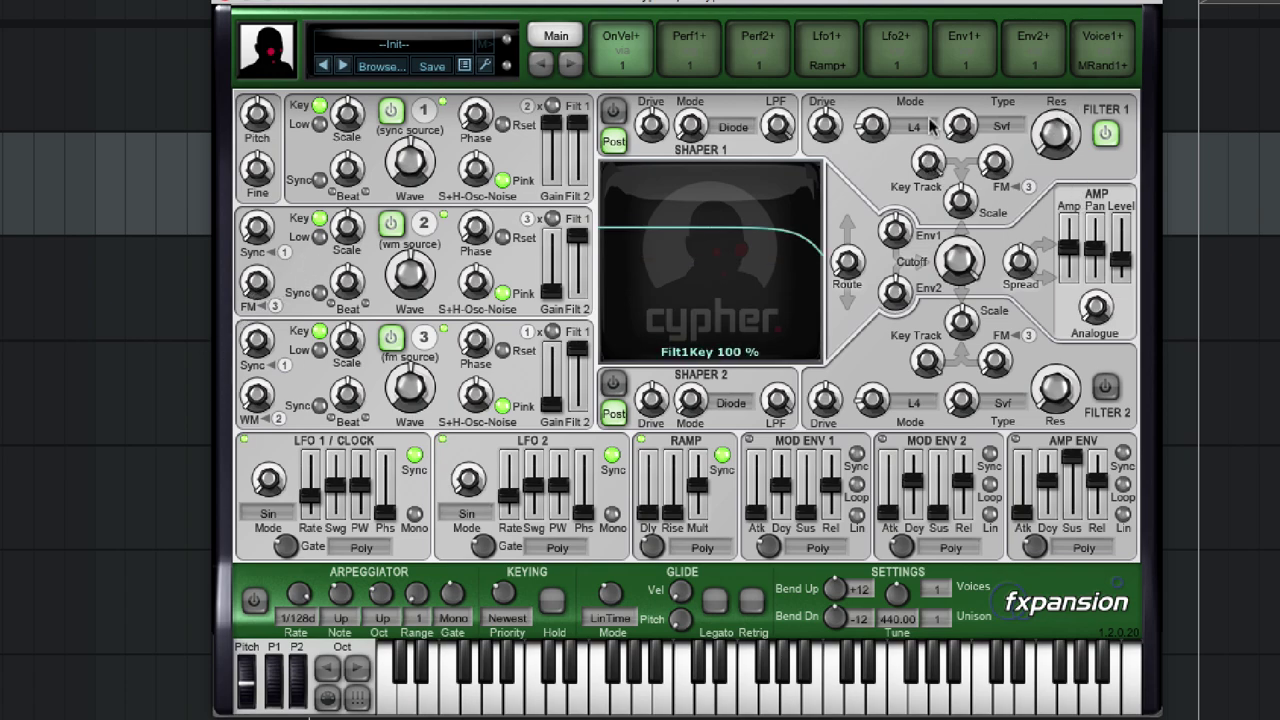
pyautogui.click(1003, 127)
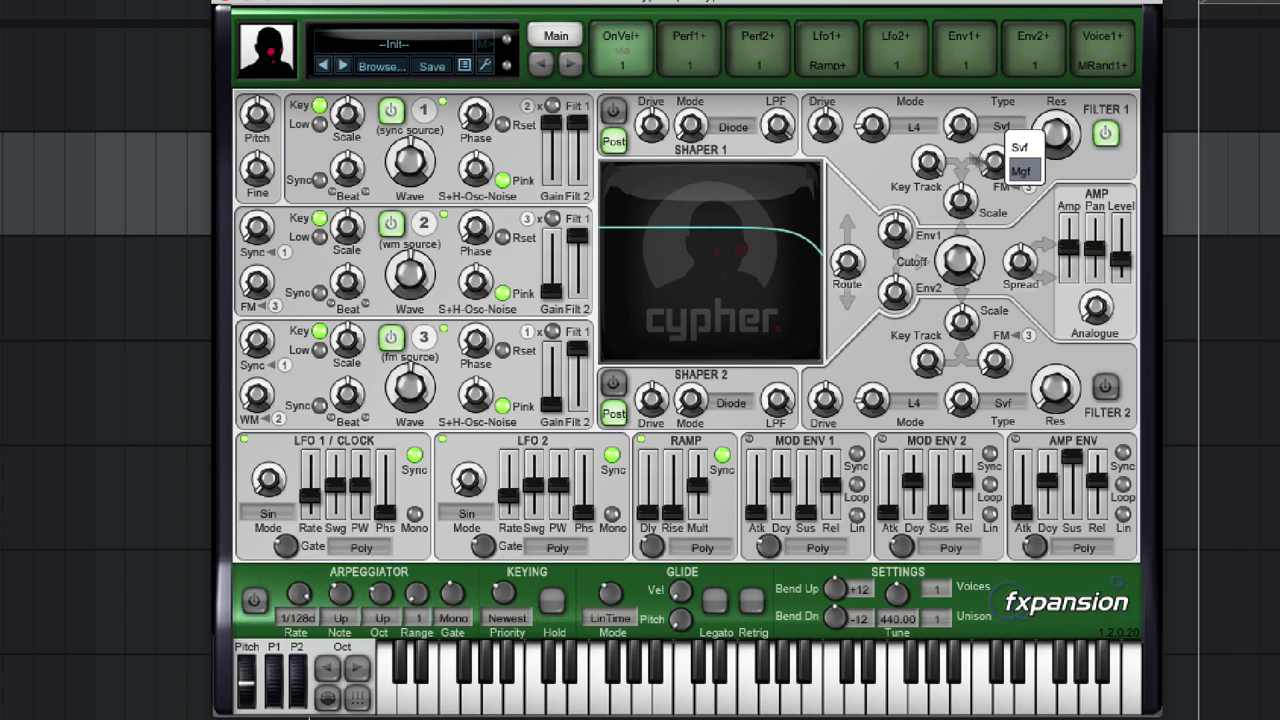
pyautogui.press('Escape')
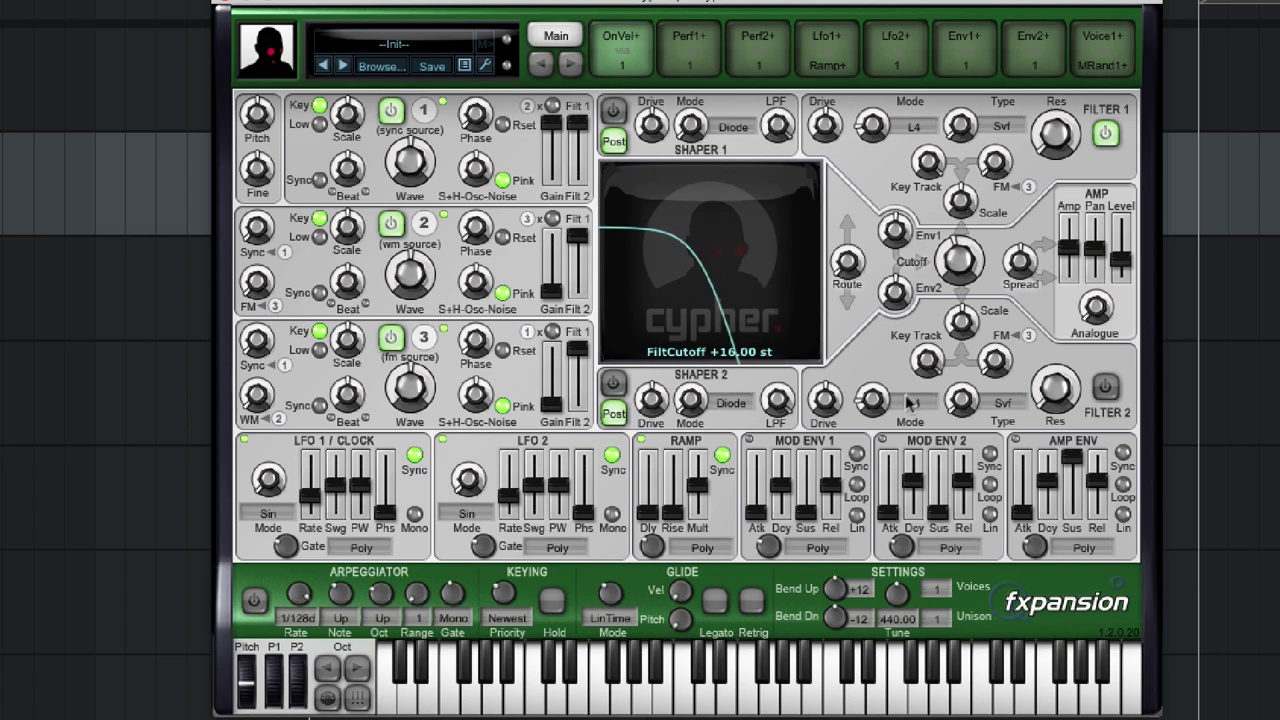
# - Raise Cypher's Amp slider to near its maximum and adjust the filter cutoff
pyautogui.moveTo(1068, 258); pyautogui.dragTo(1068, 230)
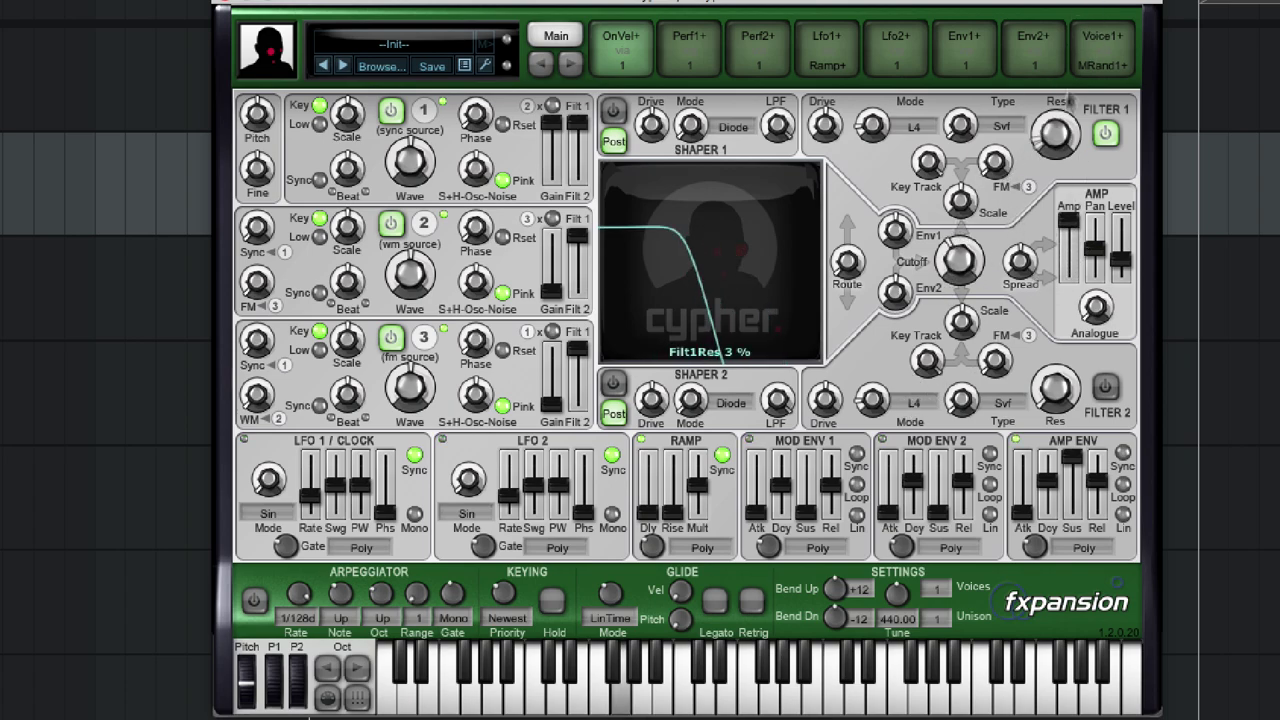
pyautogui.moveTo(962, 226); pyautogui.dragTo(965, 262)
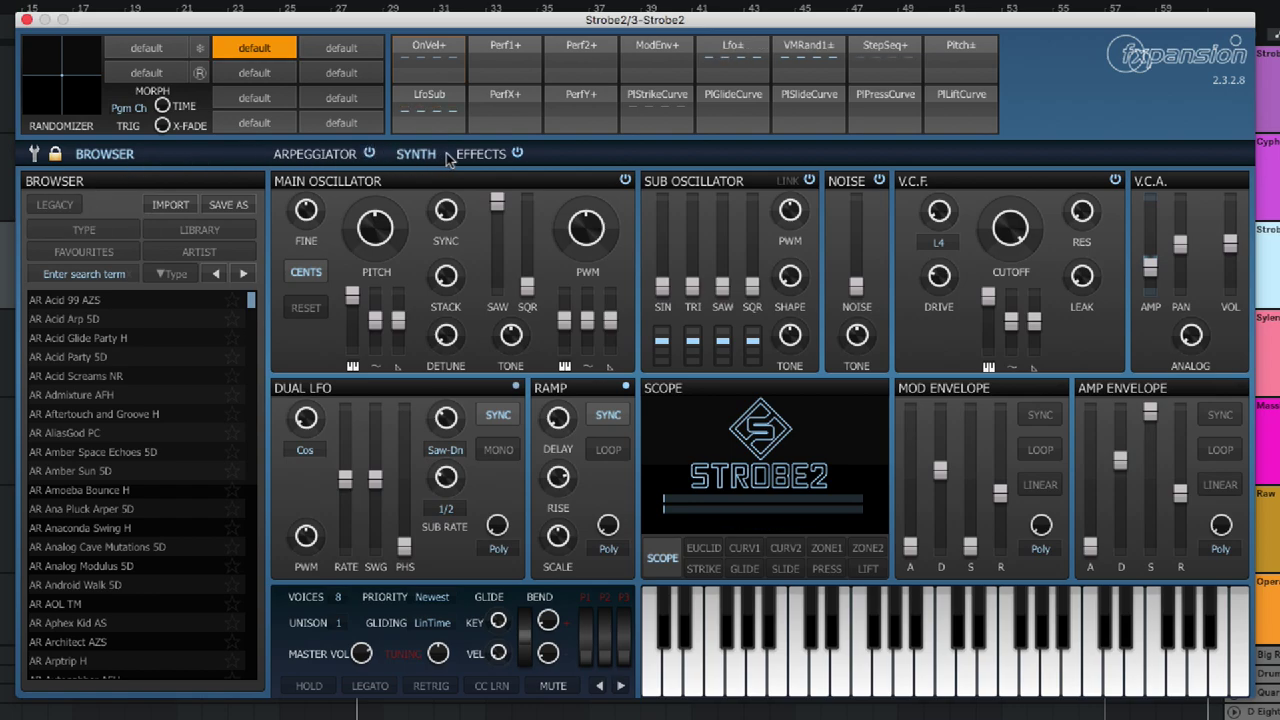
# - Examine Strobe2's effects page and preset browser, and return to the synth page
pyautogui.click(481, 154)
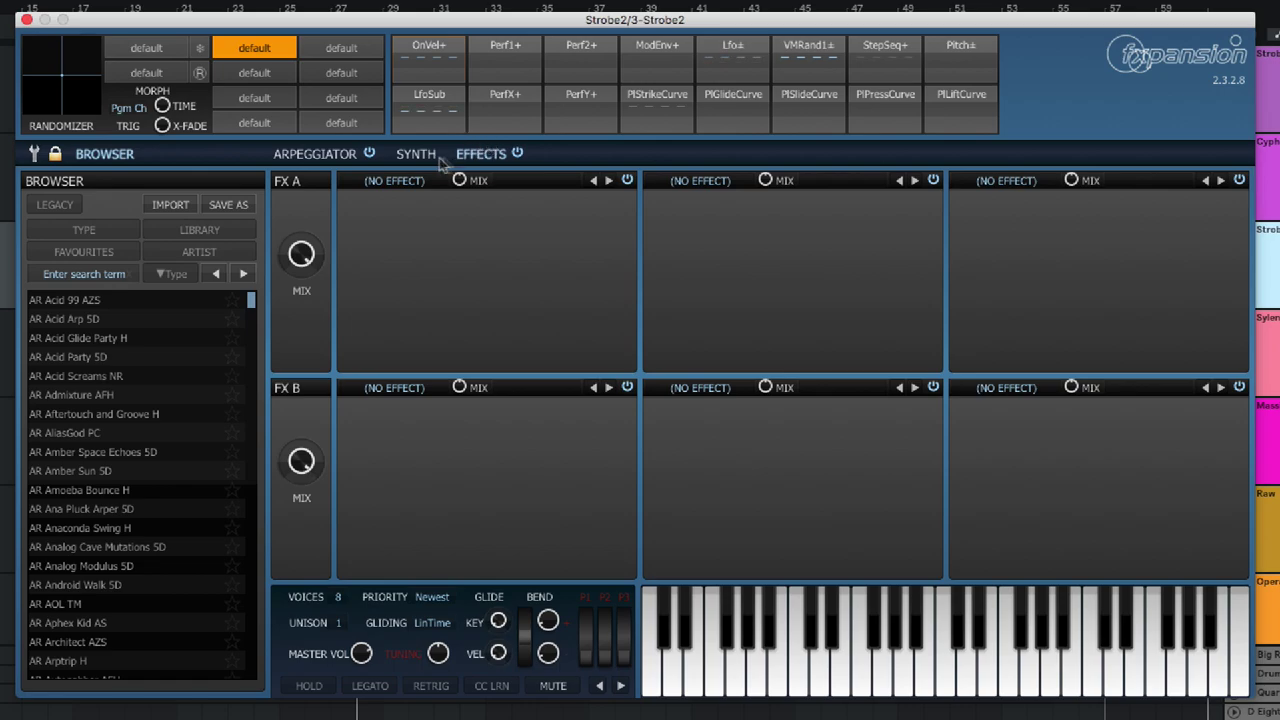
pyautogui.click(100, 154)
pyautogui.click(125, 154)
pyautogui.click(418, 156)
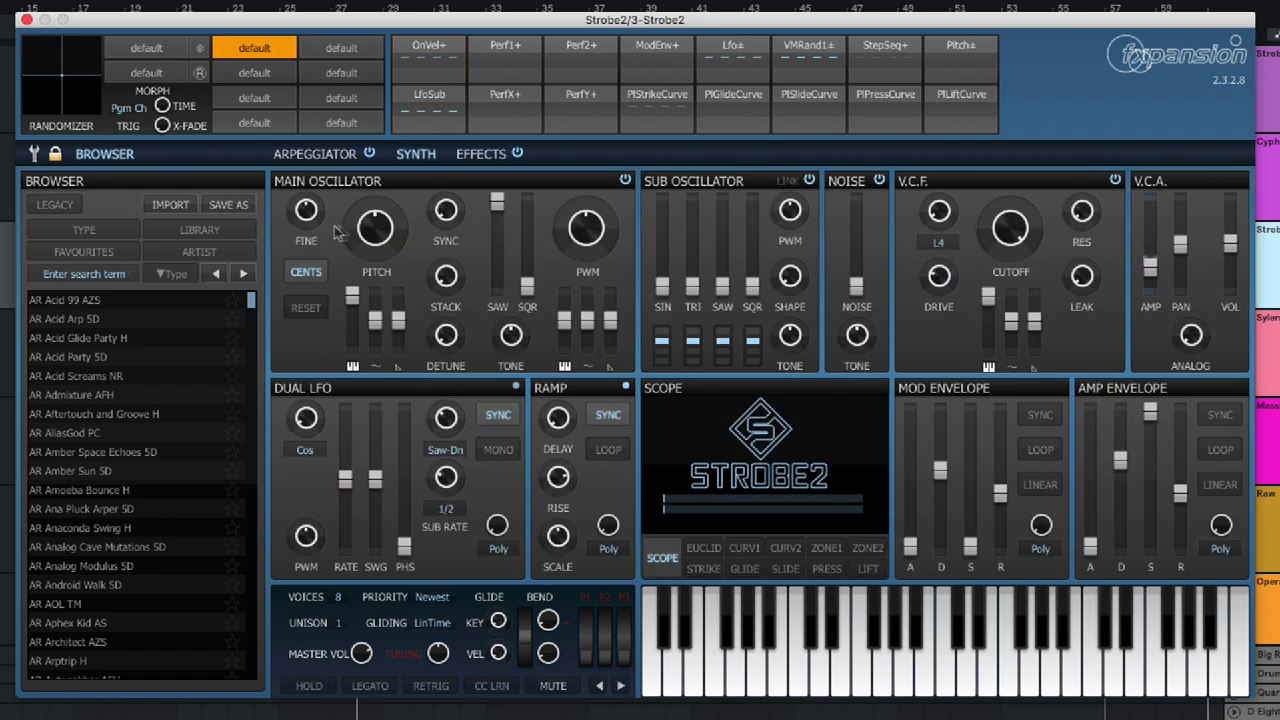
pyautogui.moveTo(560, 246)
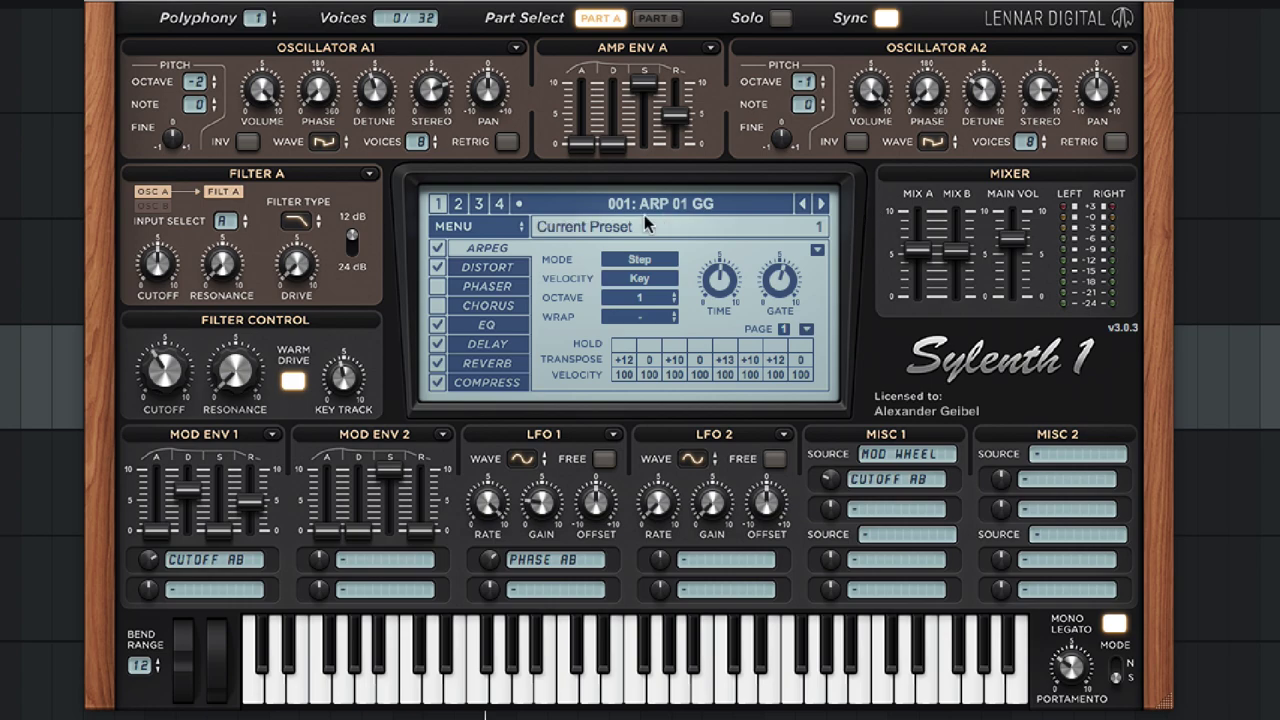
# - Advance through Sylenth1's presets from ARP 01 GG past BASS 03 GG and LEAD 05 GG to SCREECH 23 GG and beyond
pyautogui.click(812, 204)
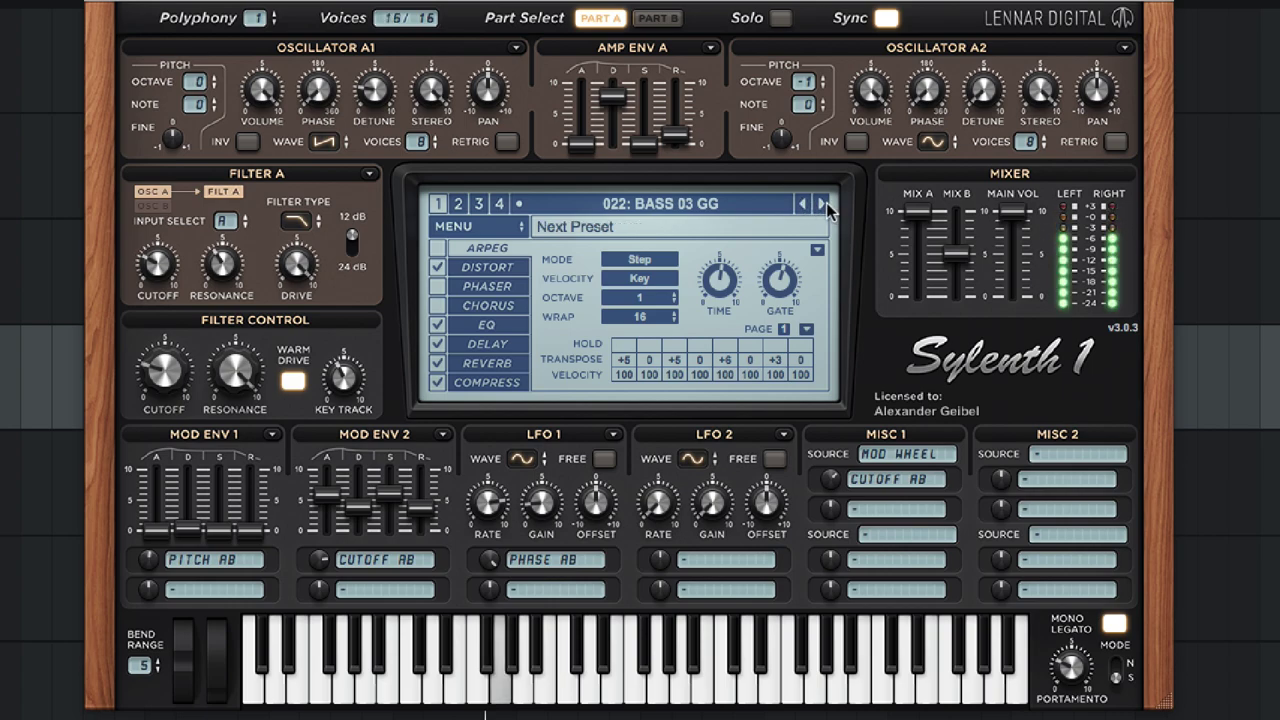
pyautogui.click(822, 205)
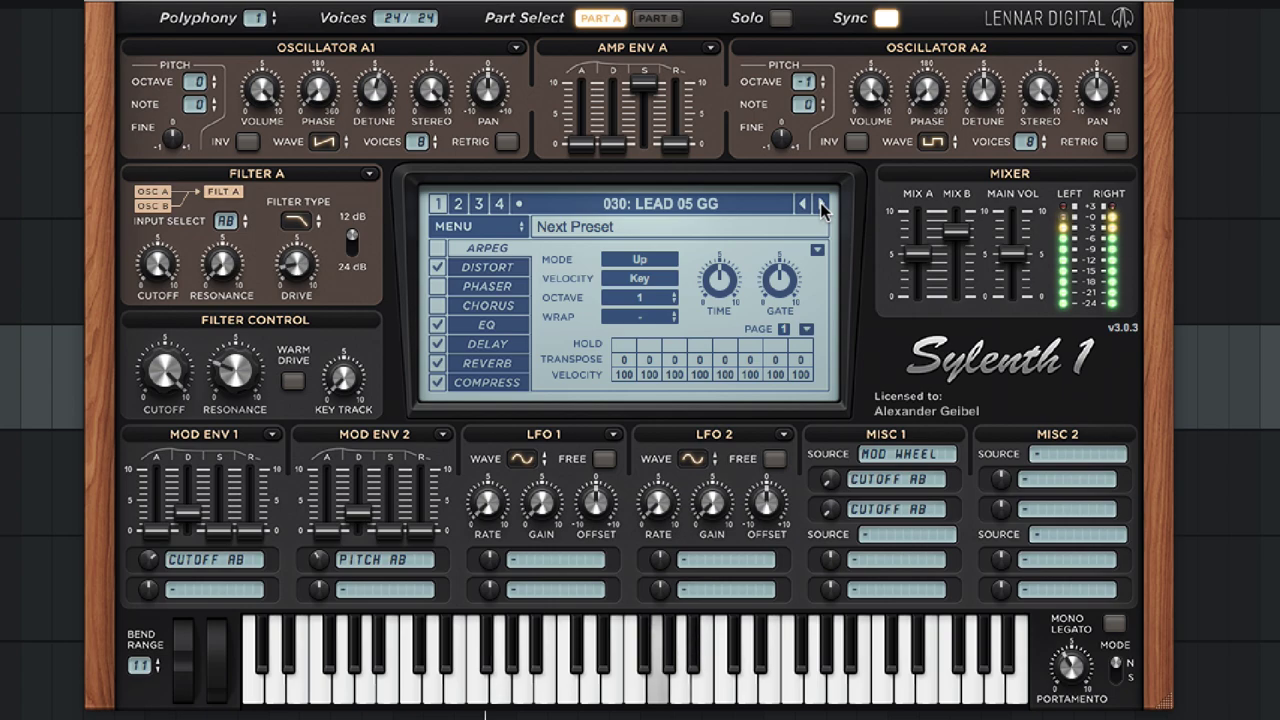
pyautogui.click(822, 205)
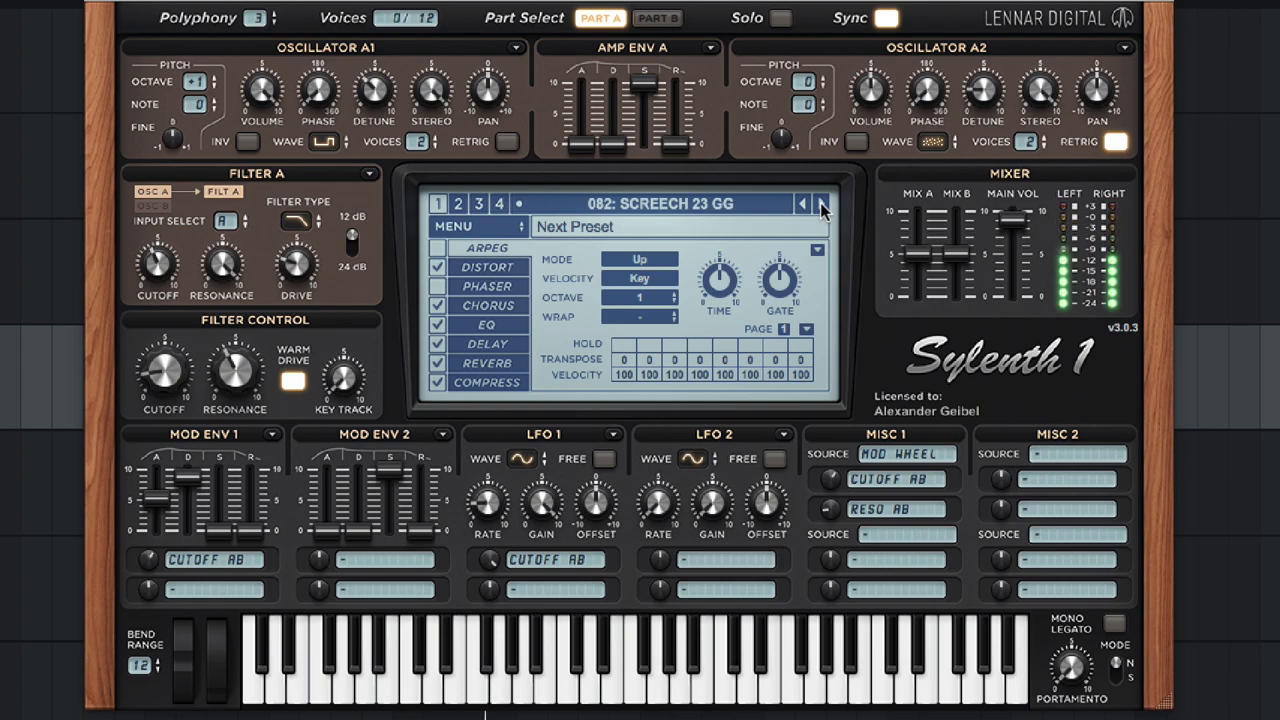
pyautogui.click(821, 207)
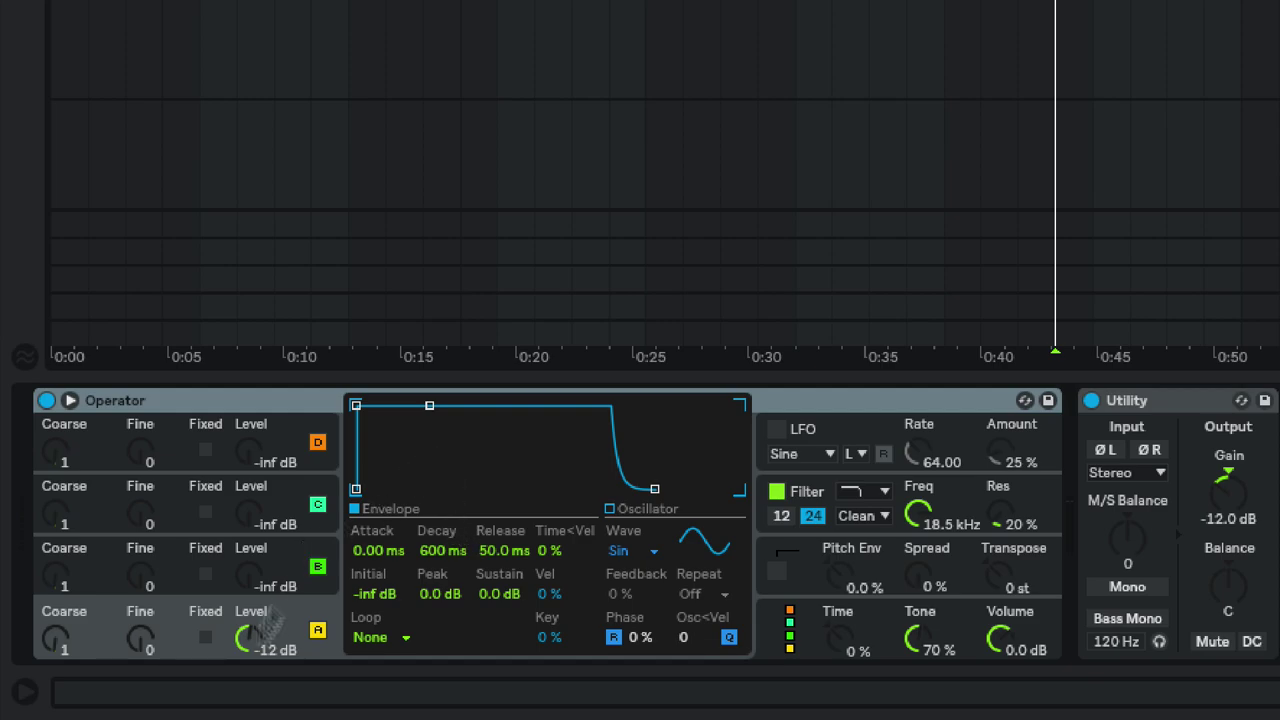
# - Examine Operator's algorithm and global settings, and return to the oscillator A settings
pyautogui.click(786, 617)
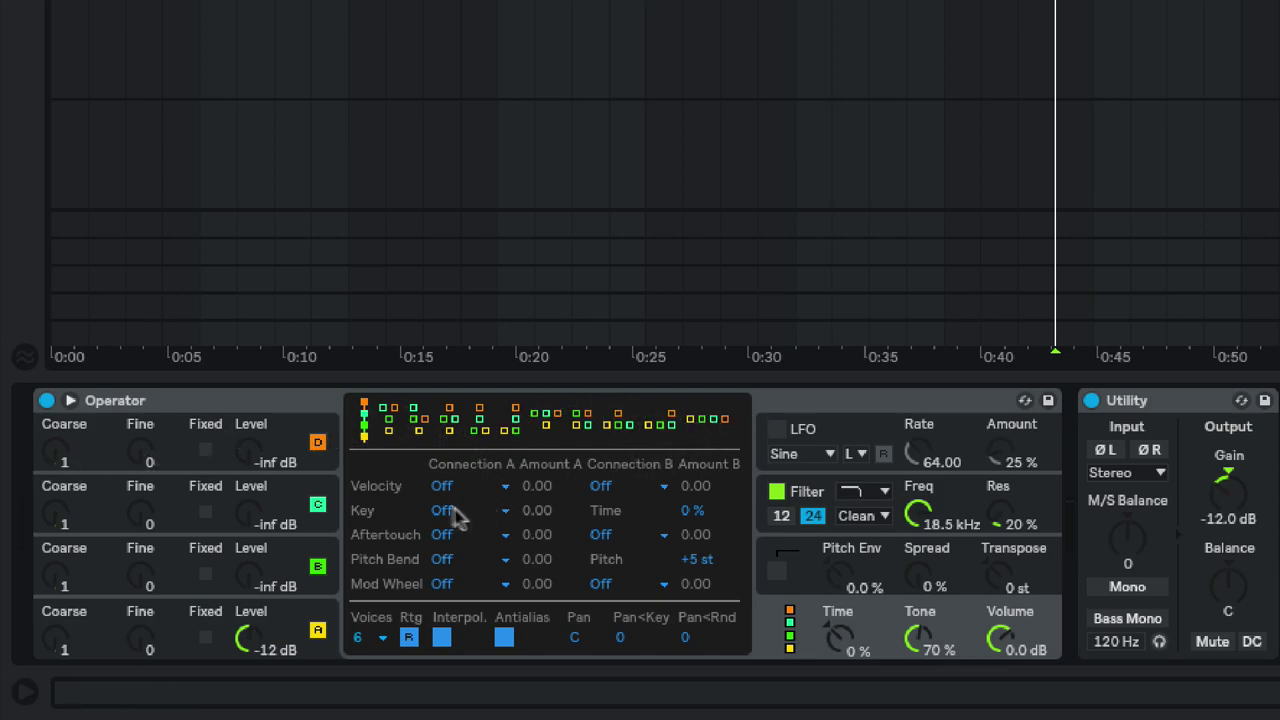
pyautogui.click(243, 640)
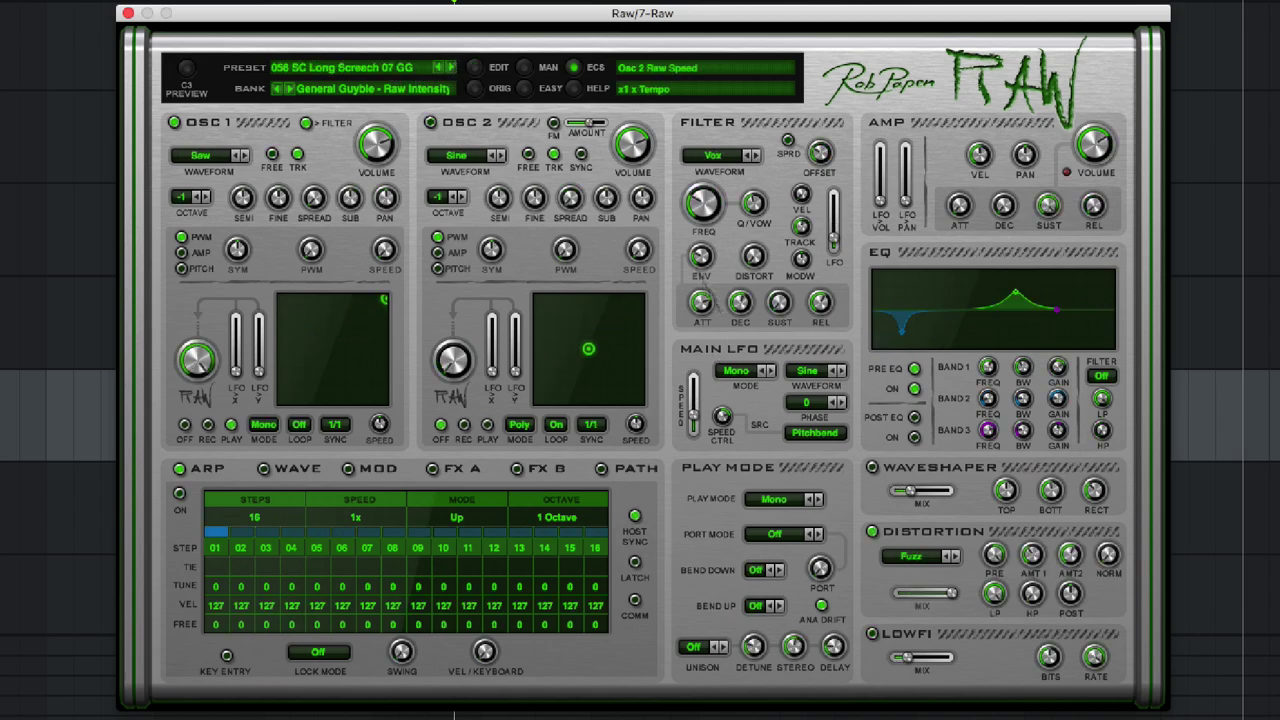
# - Advance through the Raw Intensity bank's screech presets from SC Long Screech 07 GG past SC Short Screech 10 GG
pyautogui.click(452, 68)
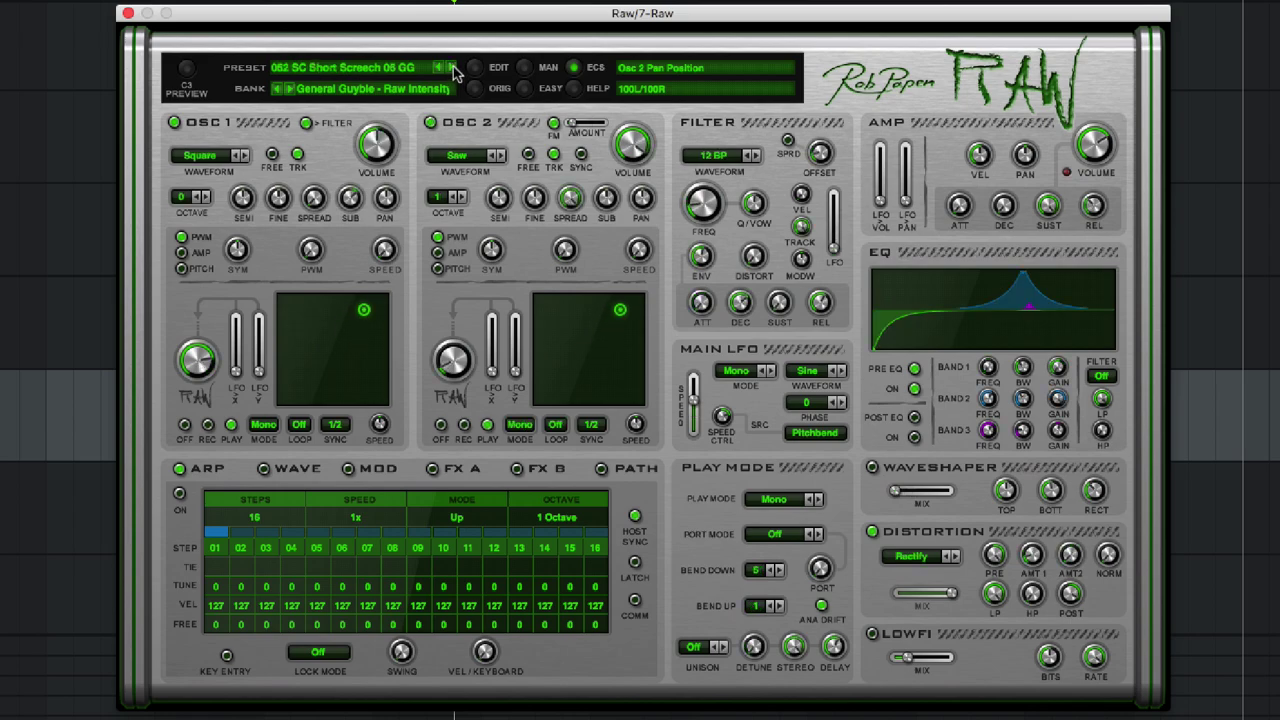
pyautogui.click(452, 68)
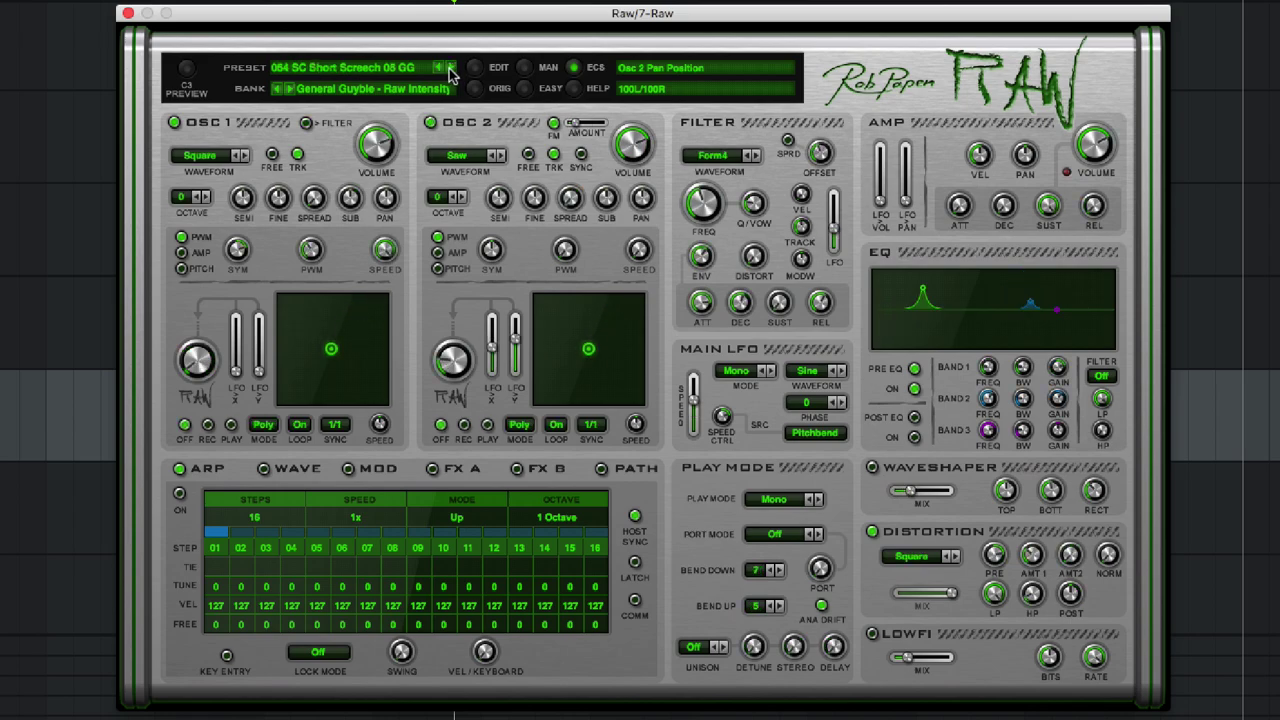
pyautogui.click(452, 68)
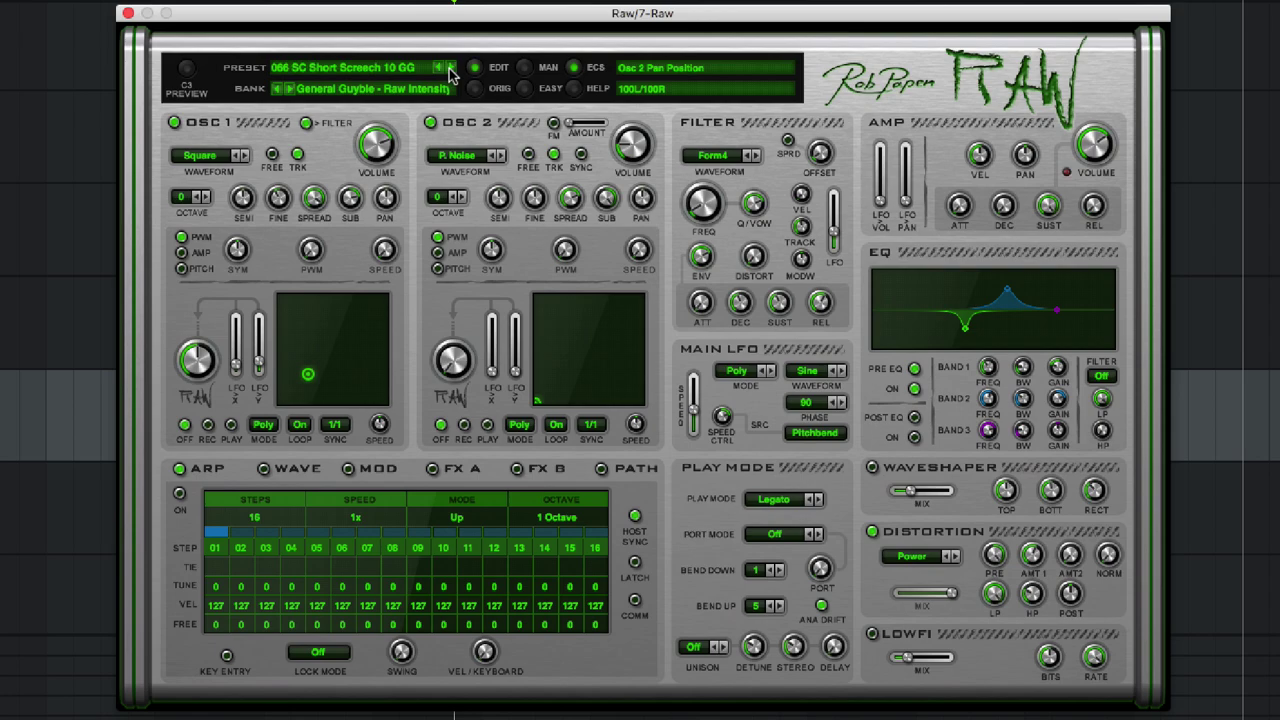
pyautogui.click(452, 68)
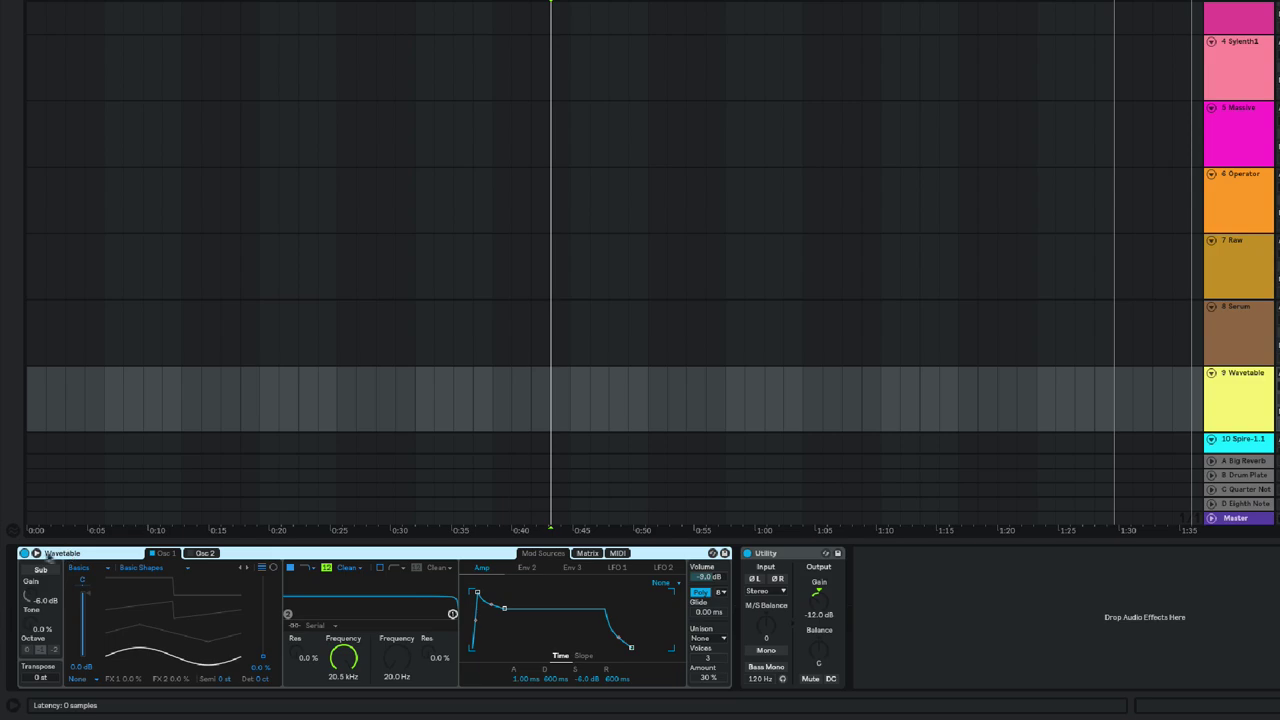
# - Open the expanded view of the Wavetable device
pyautogui.click(36, 553)
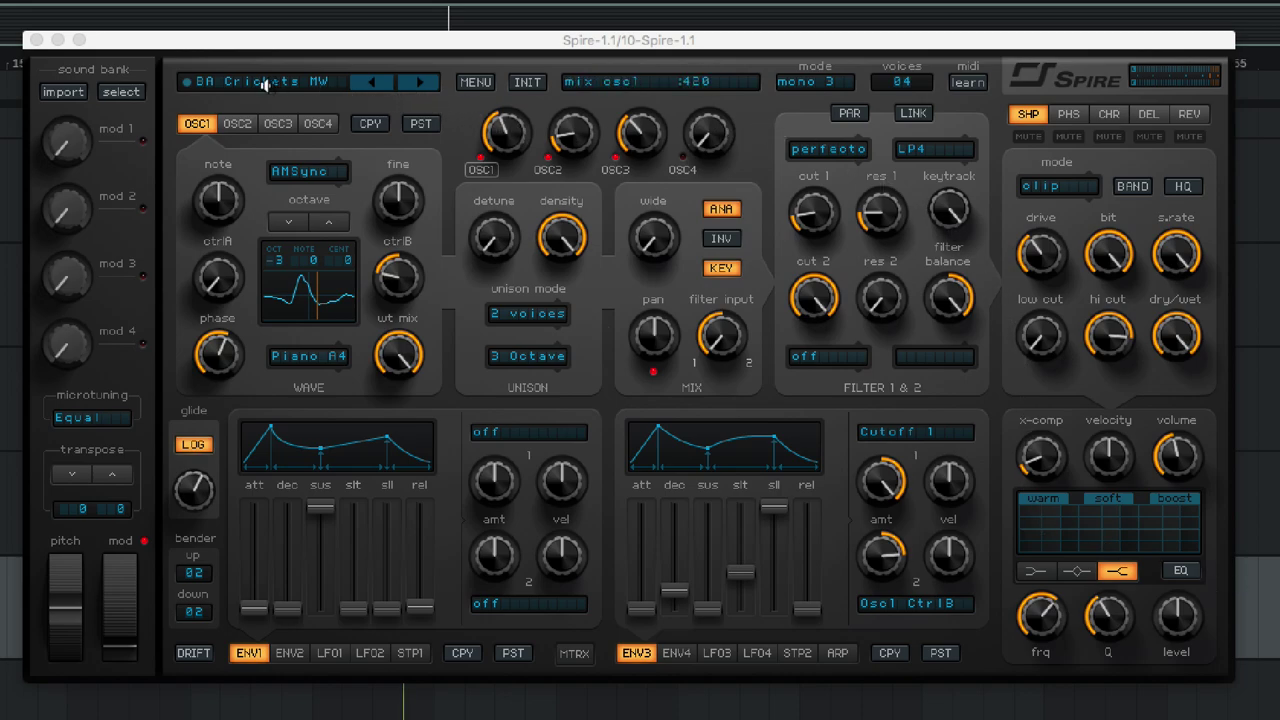
# - Load Spire's BA Drill Bass 2 preset to try it out, and switch to the init patch
pyautogui.click(328, 88)
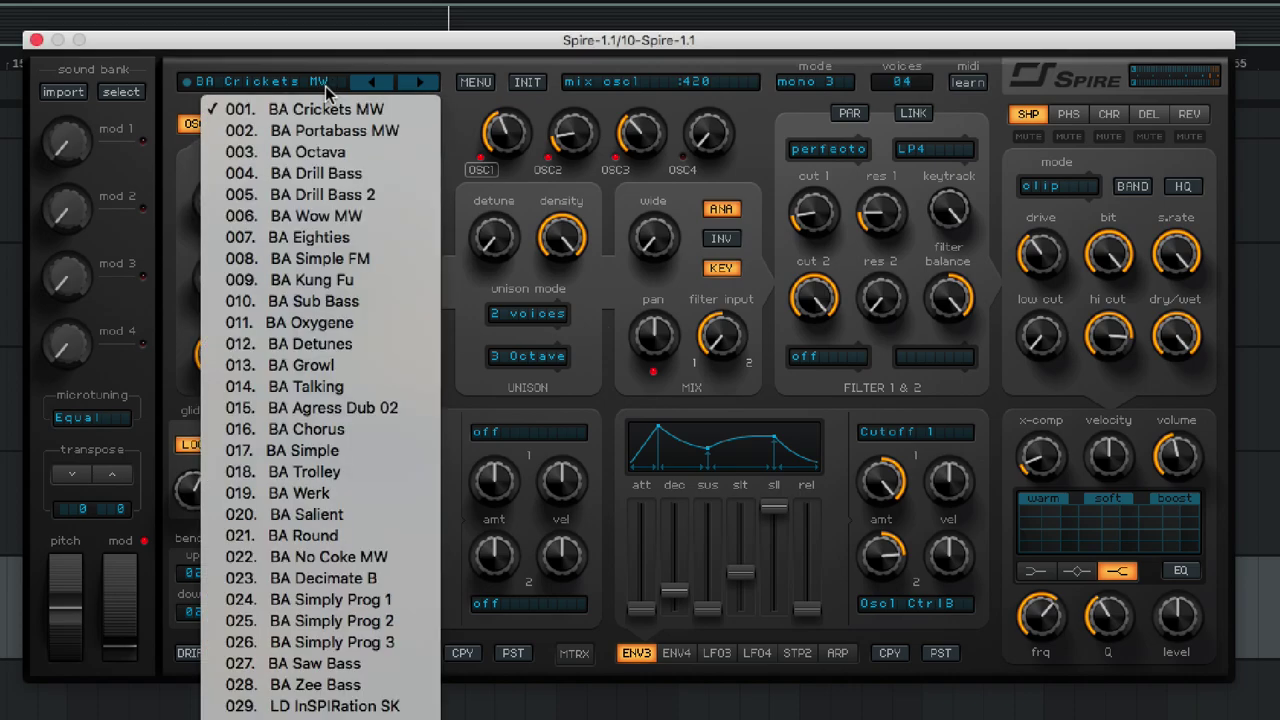
pyautogui.click(354, 194)
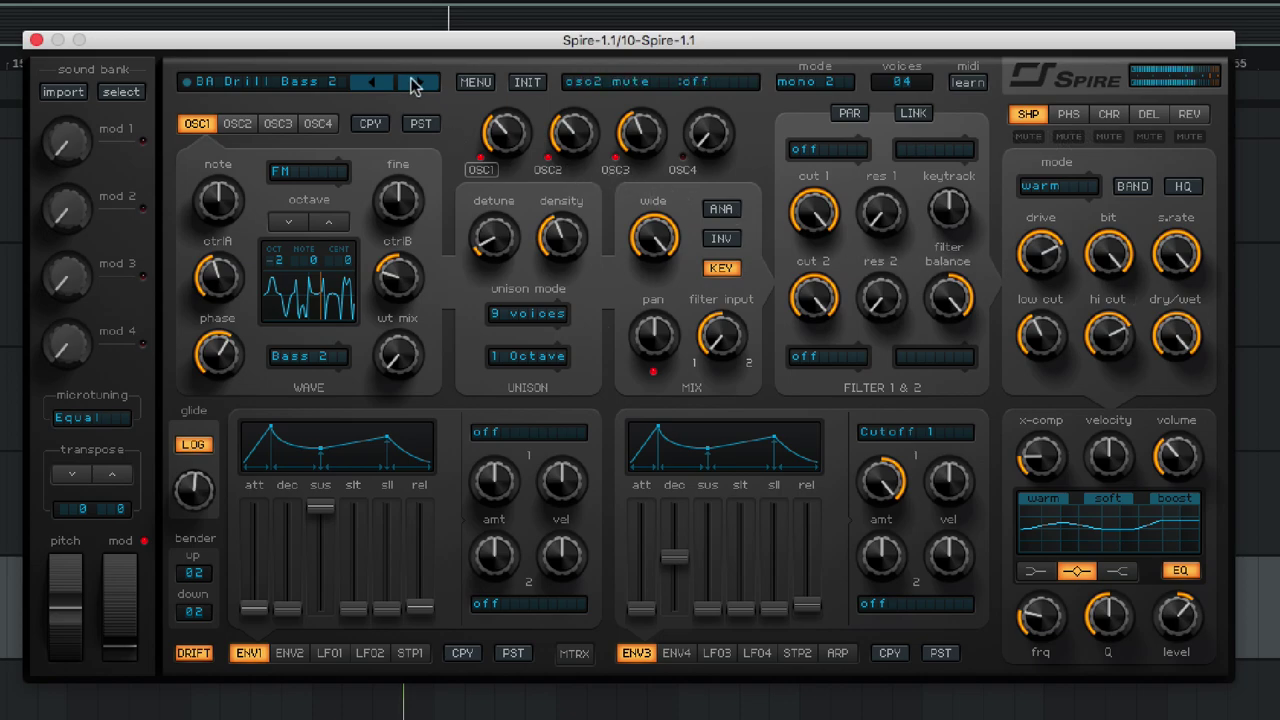
pyautogui.click(278, 100)
pyautogui.click(300, 703)
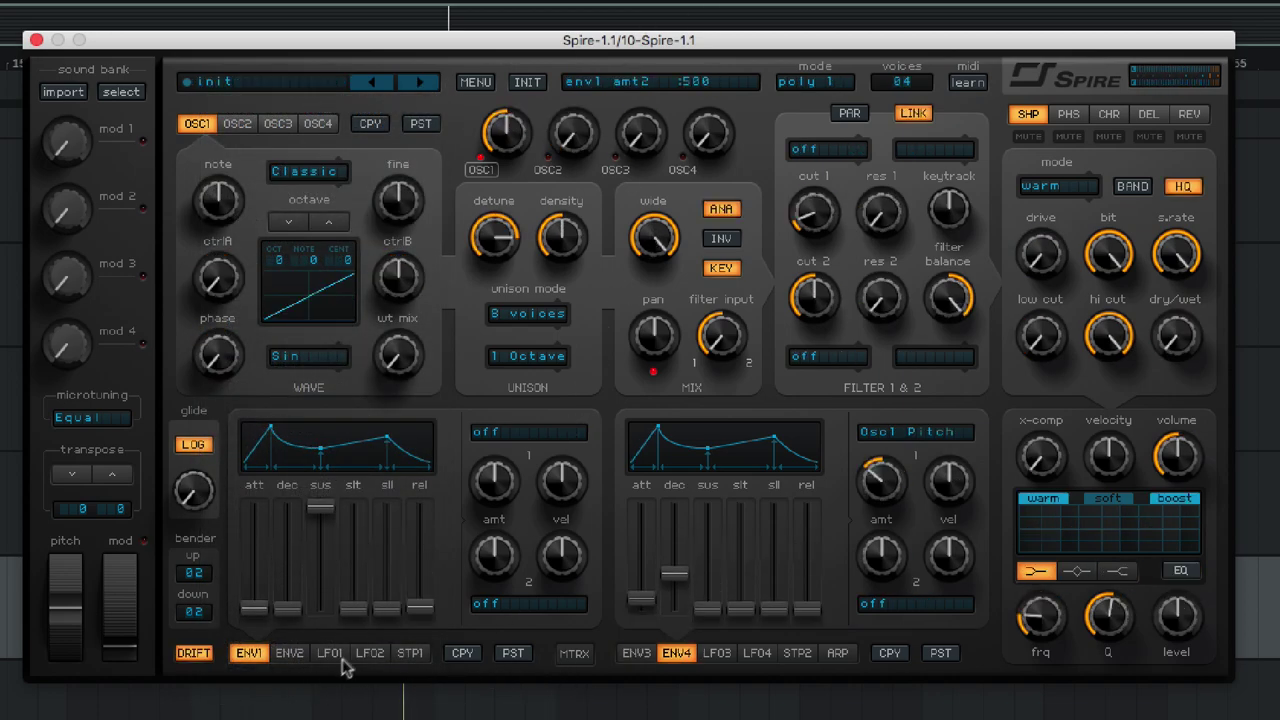
# - Examine the first page of slots in Spire's modulation matrix, and leave the matrix view
pyautogui.click(582, 655)
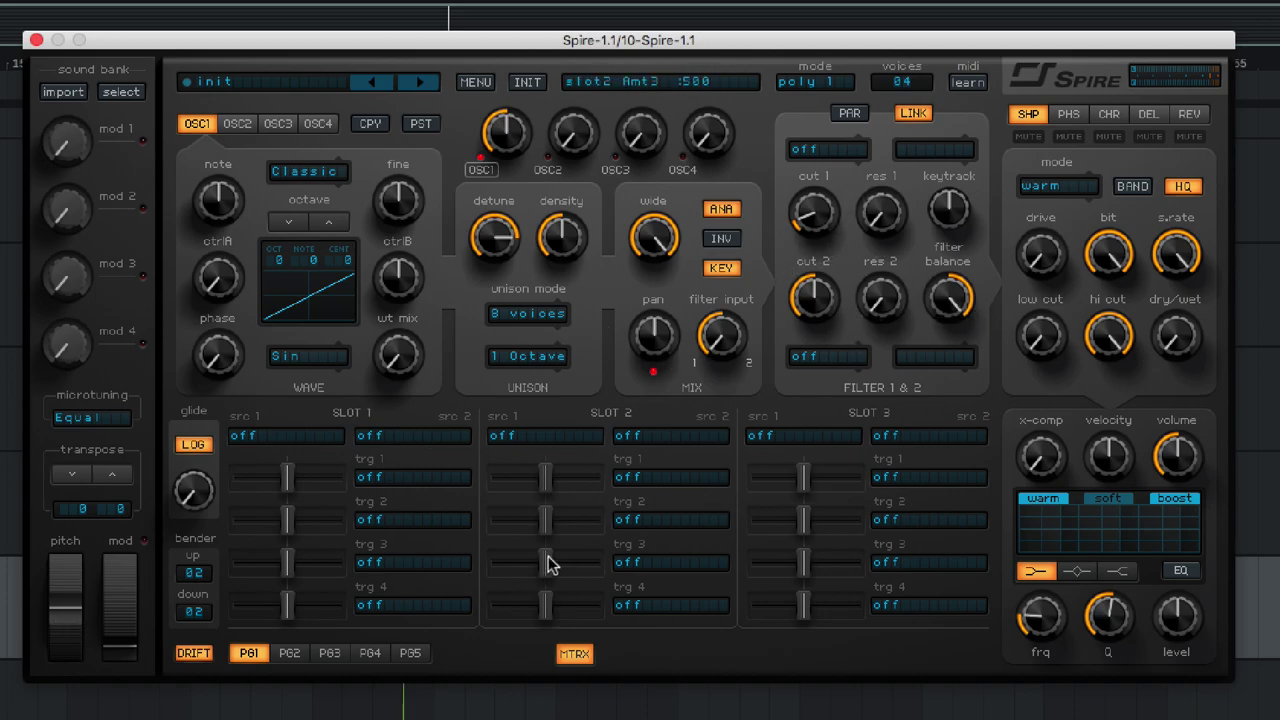
pyautogui.click(569, 657)
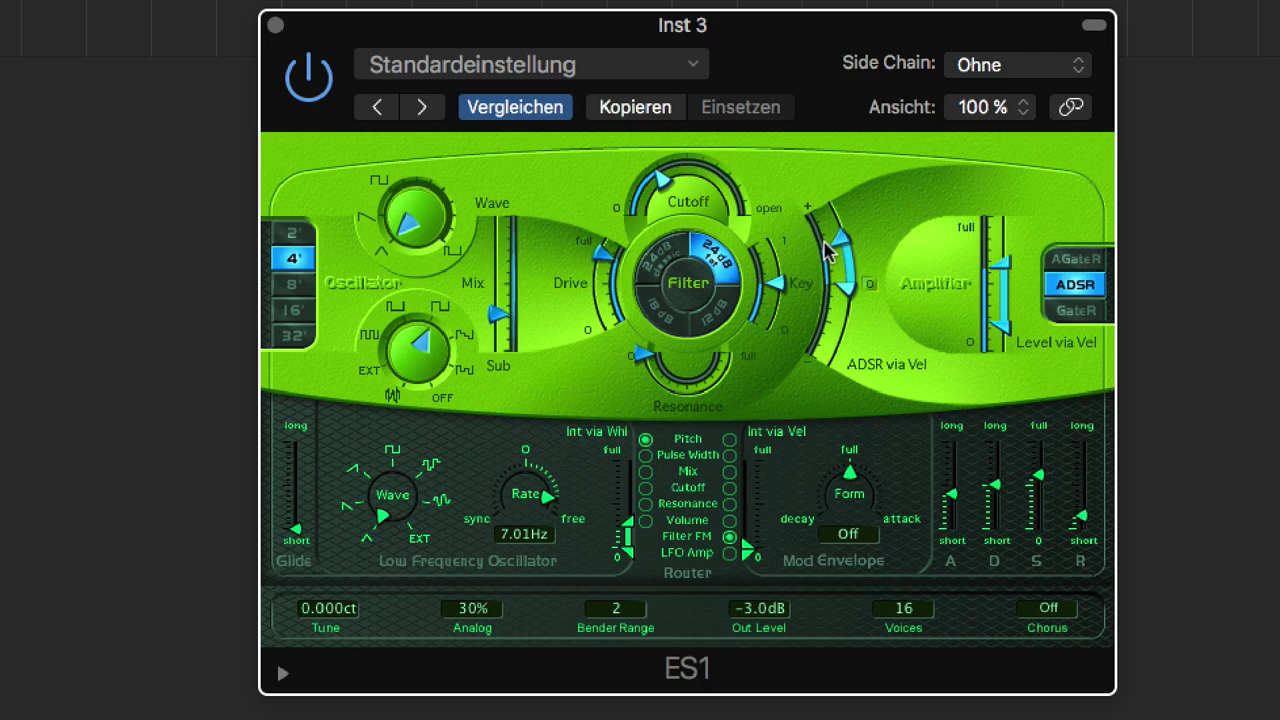
# - Close the ES1 instrument and, in ES2, set oscillator 1 to 00-sine from its waveform list
pyautogui.click(276, 24)
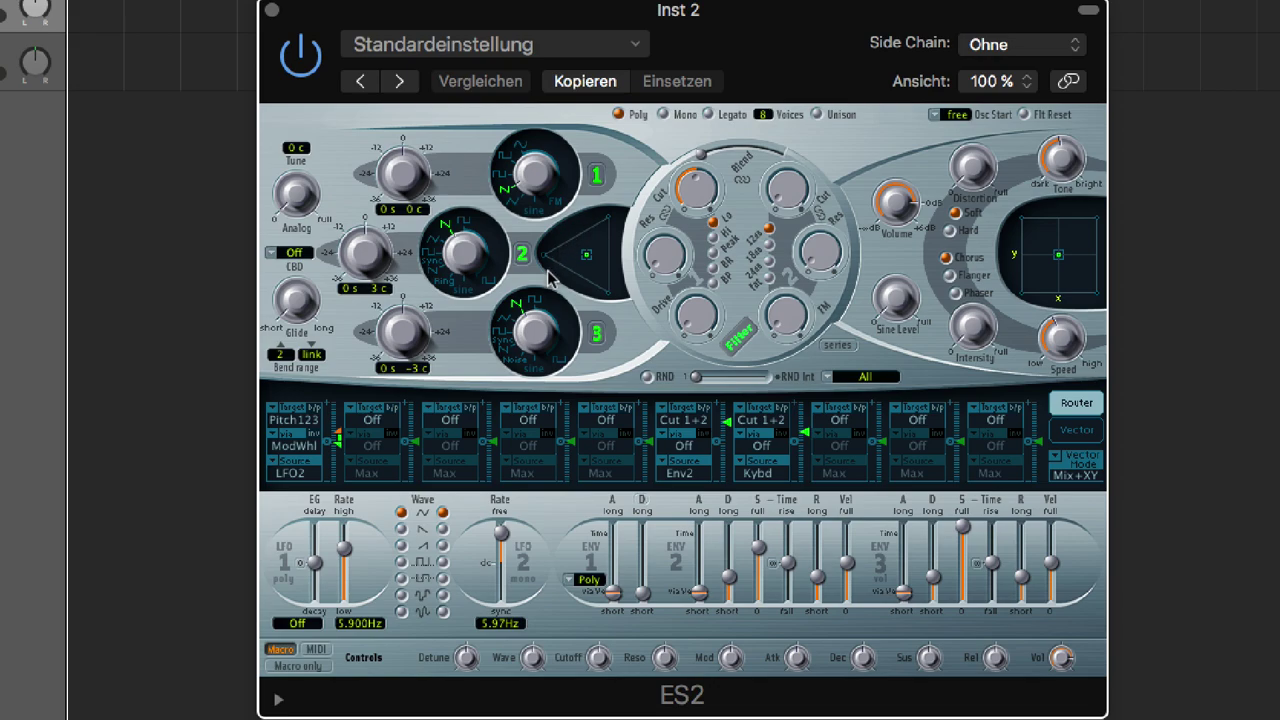
pyautogui.click(533, 219)
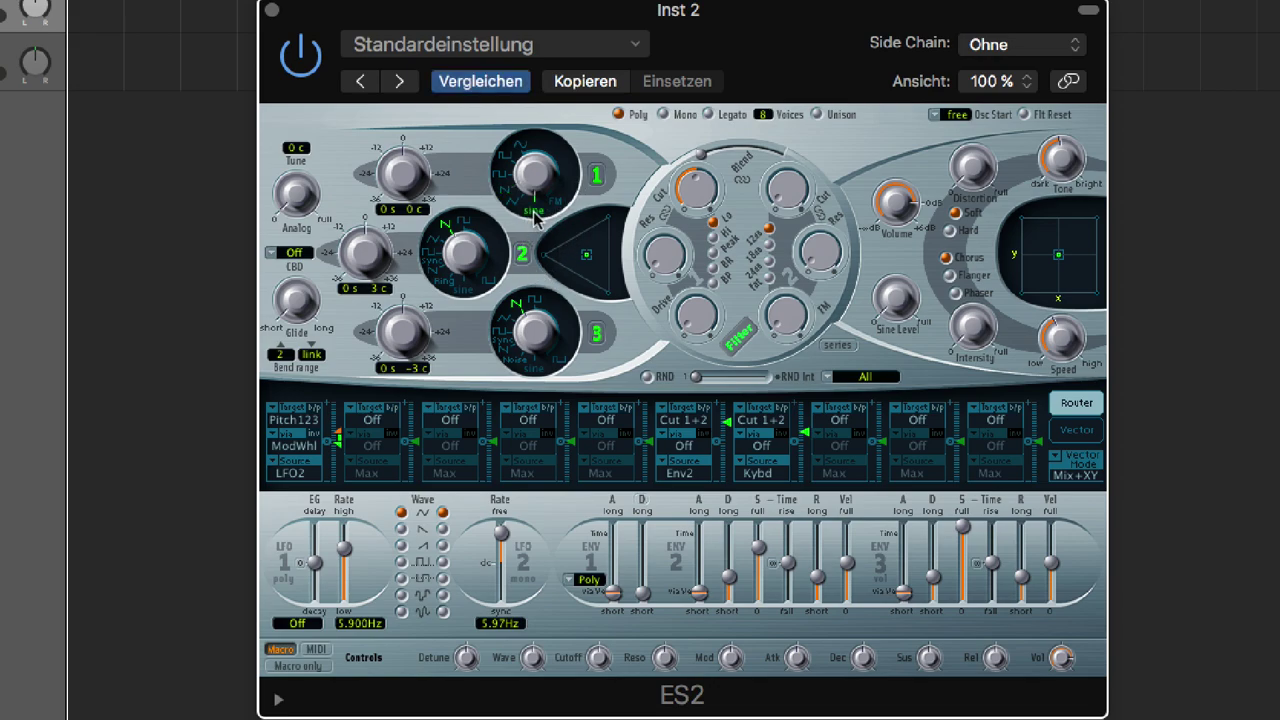
pyautogui.rightClick(536, 218)
pyautogui.scroll(-15, 540, 343)
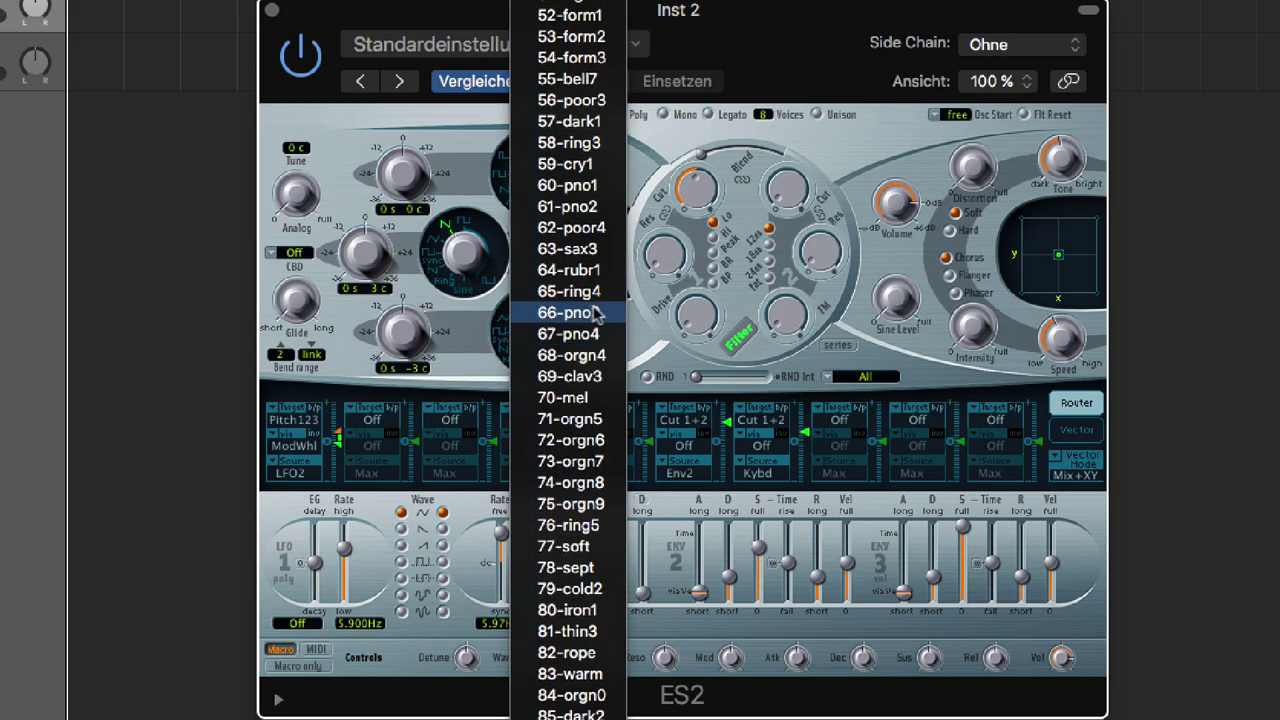
pyautogui.click(569, 143)
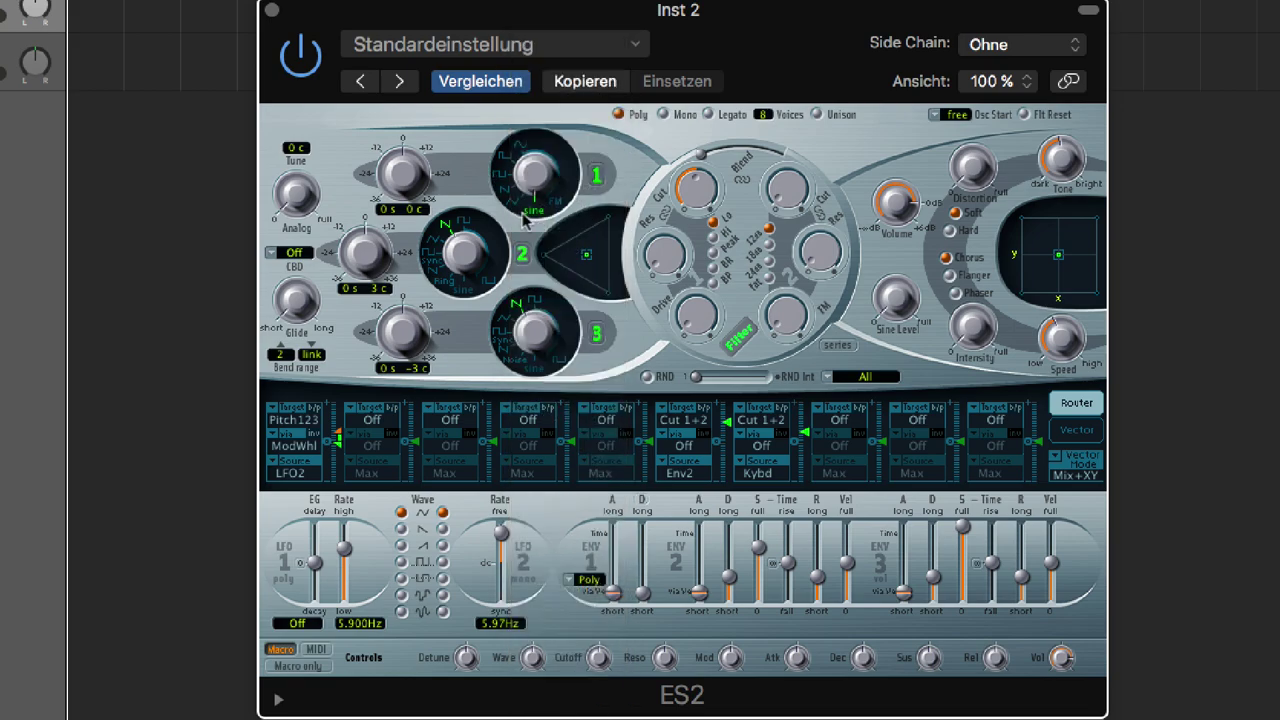
pyautogui.rightClick(538, 218)
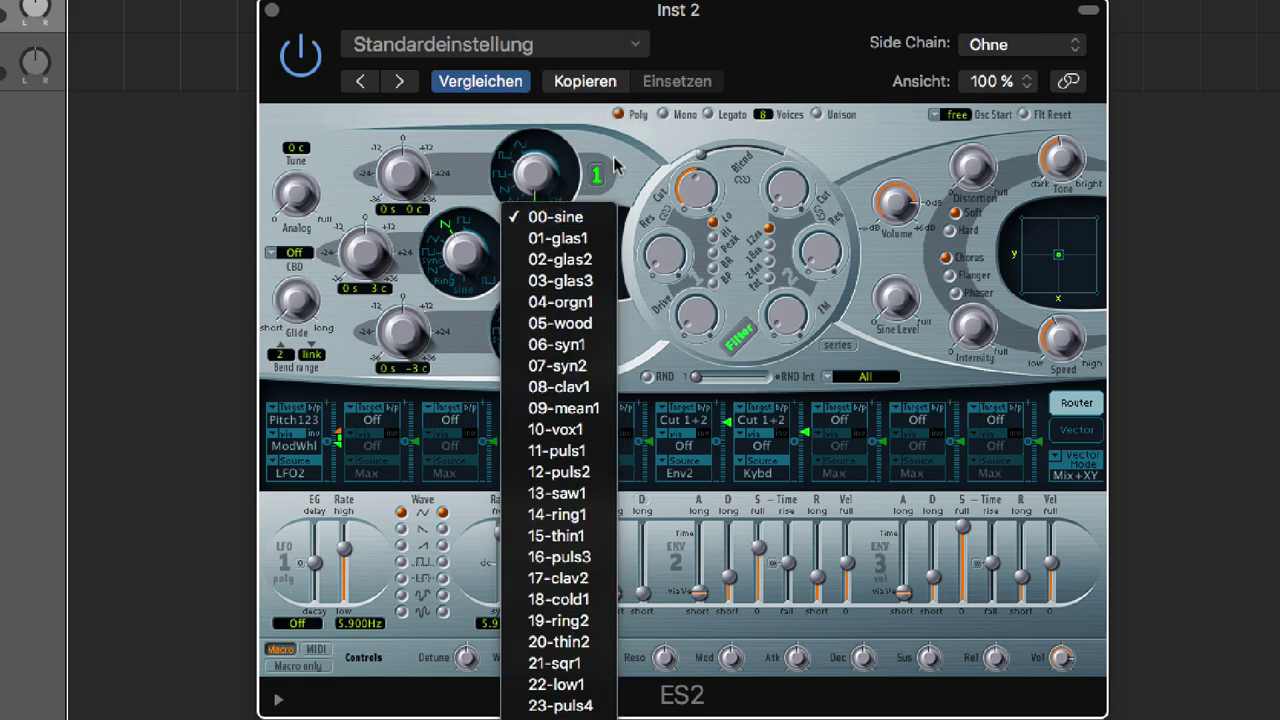
pyautogui.click(540, 217)
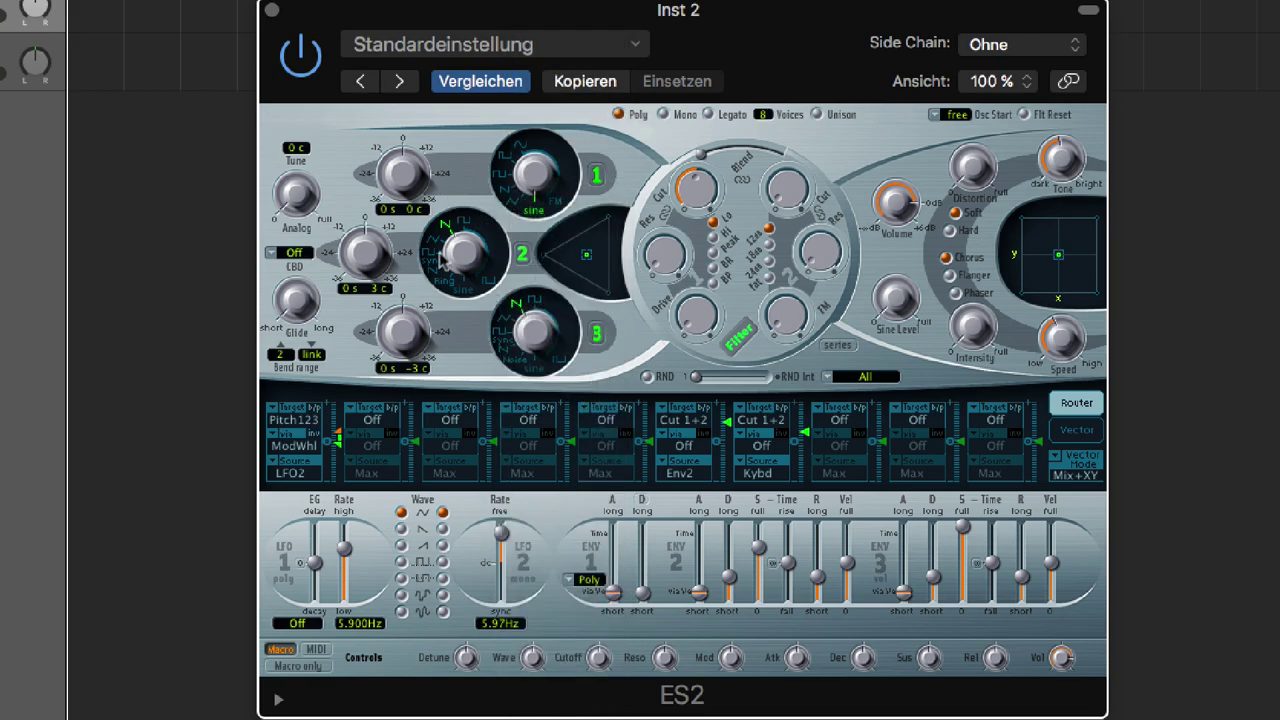
# - Leave only oscillator 1 switched on in ES2 with the vox2 waveform, and adjust the first filter's cutoff
pyautogui.click(592, 337)
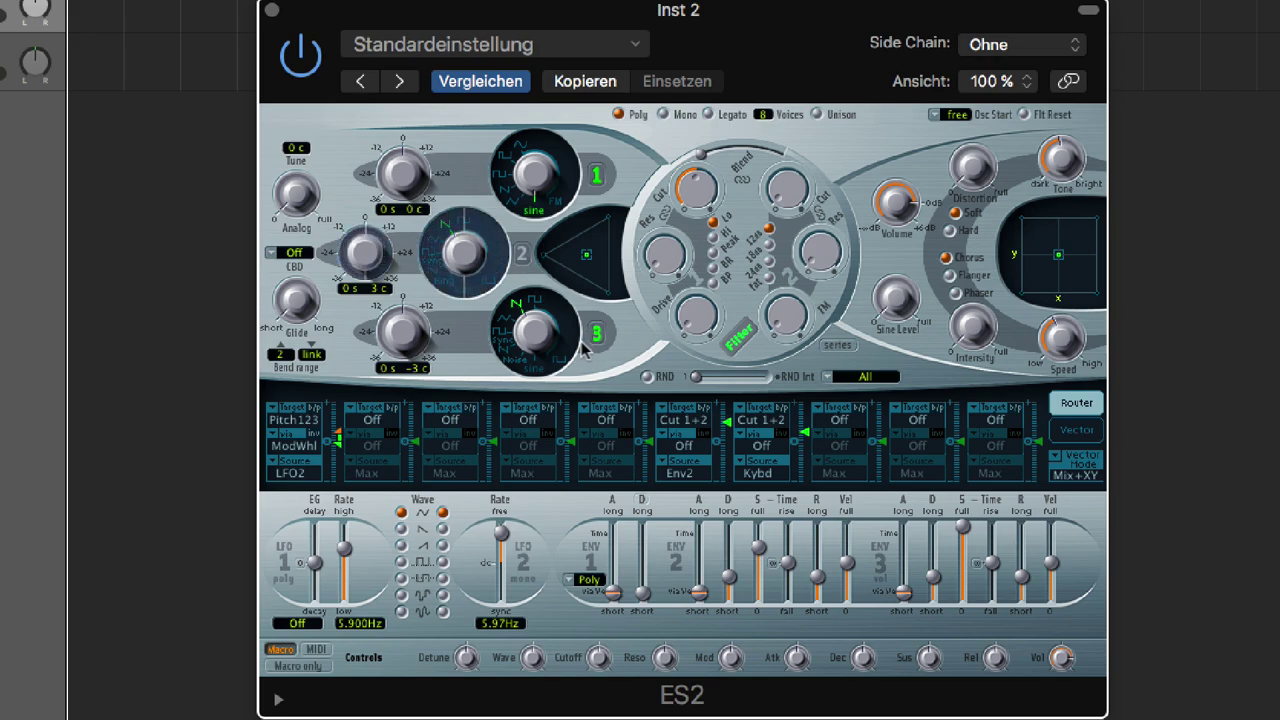
pyautogui.click(530, 213)
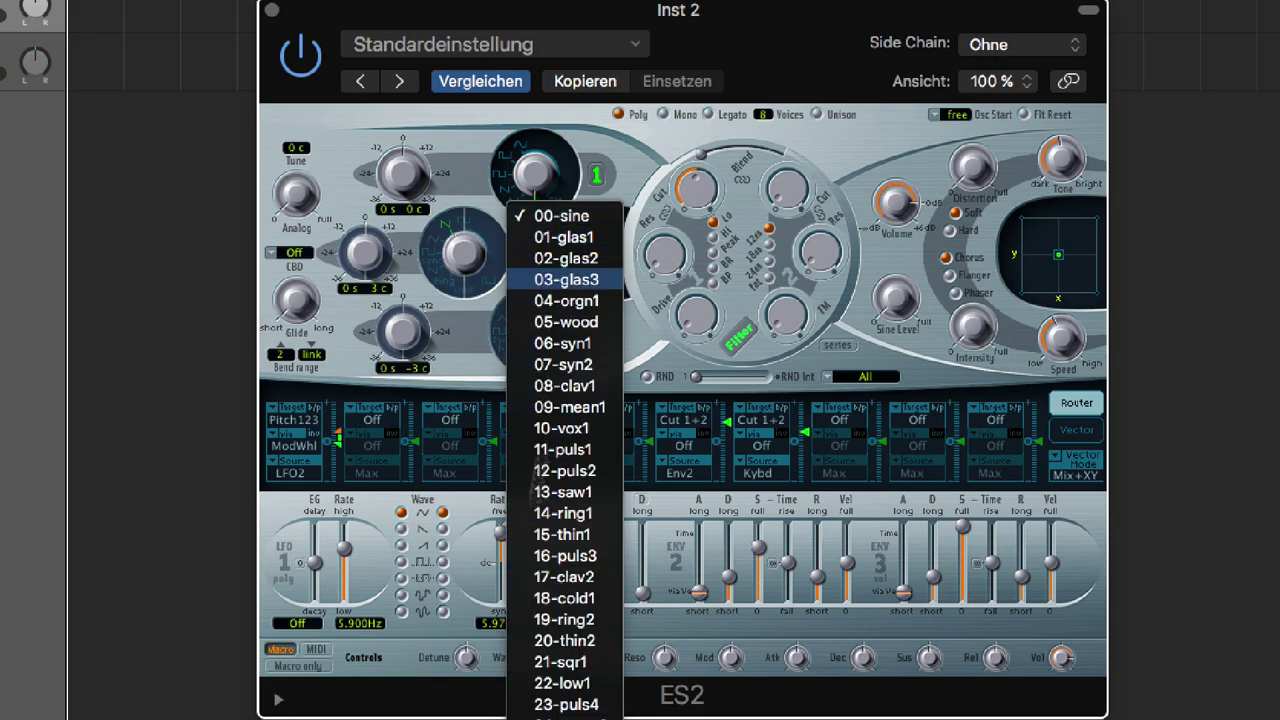
pyautogui.click(565, 712)
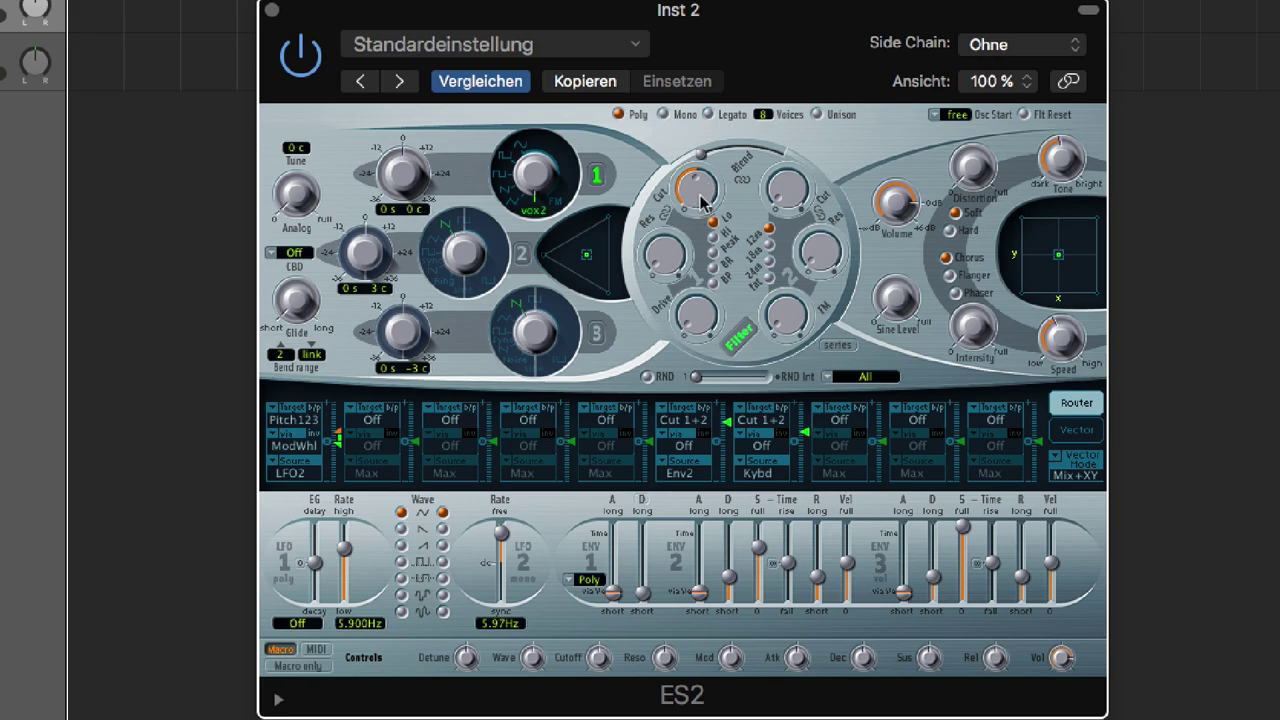
pyautogui.moveTo(700, 203)
pyautogui.mouseDown()
pyautogui.moveTo(688, 230)
pyautogui.moveTo(695, 208)
pyautogui.mouseUp()
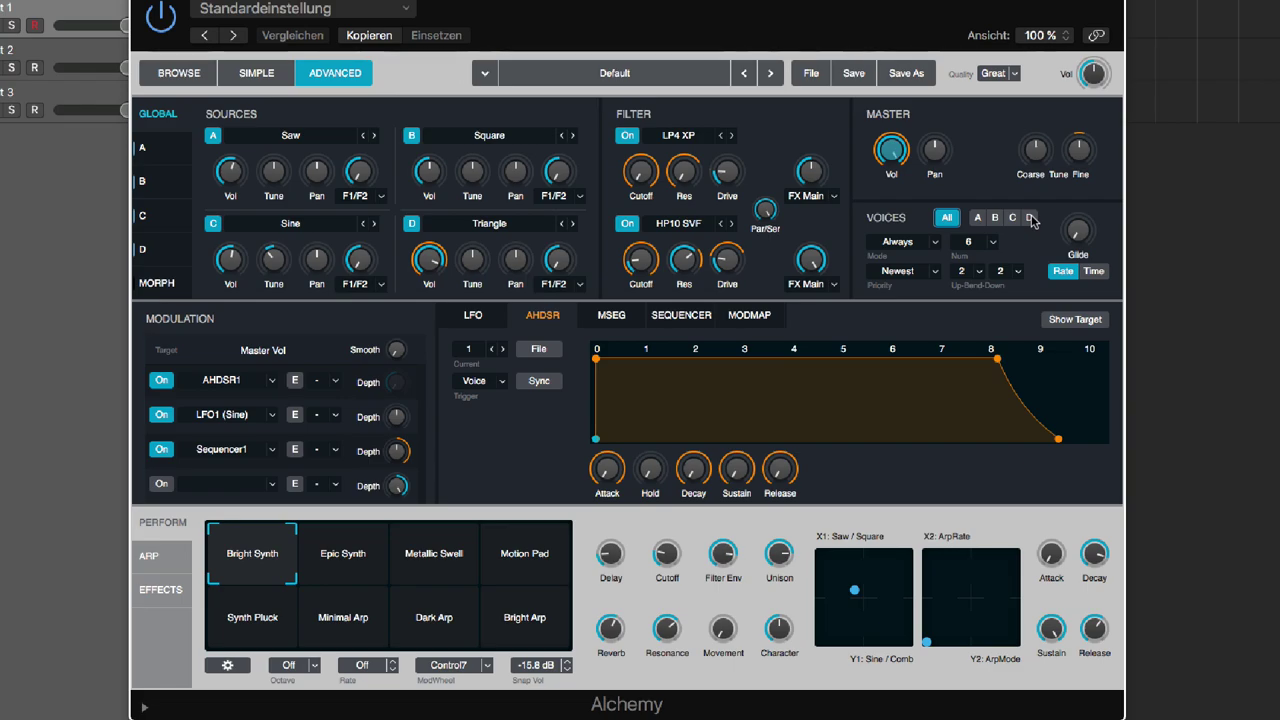
# - Filter Alchemy's preset browser to the Drums category and Cinematic subcategory, and load the Low Long Drums preset
pyautogui.click(182, 68)
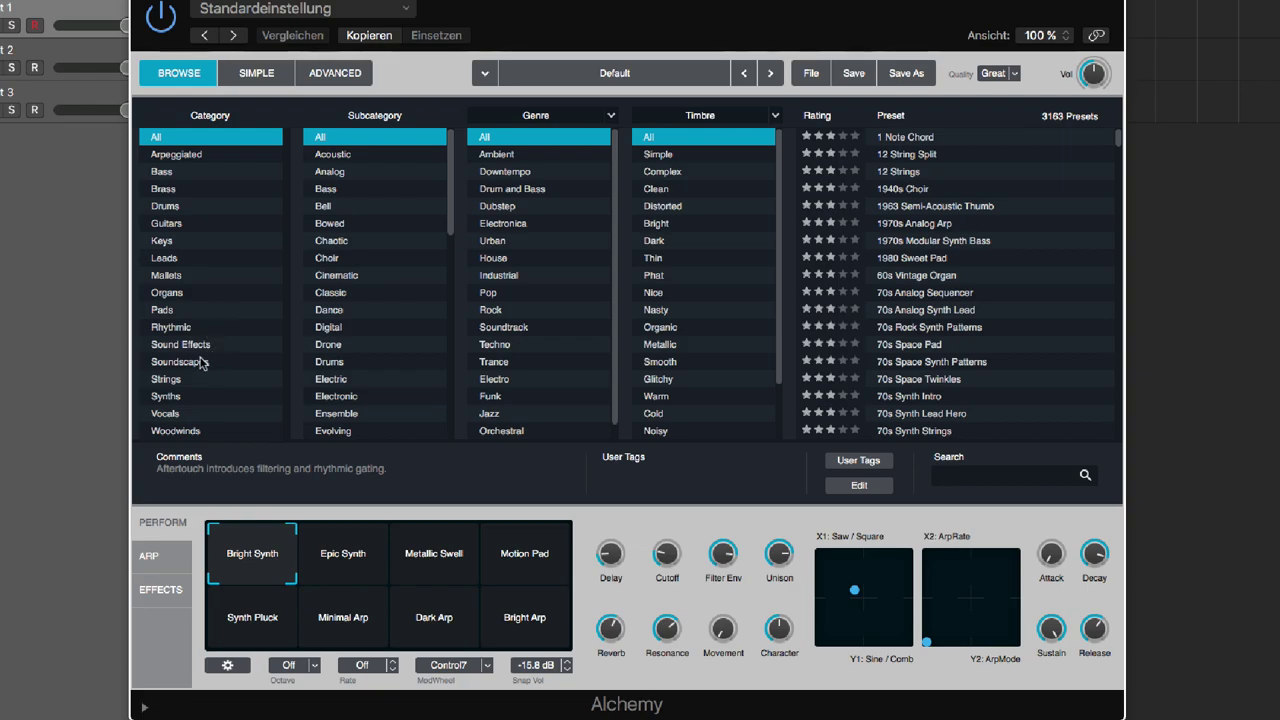
pyautogui.click(180, 207)
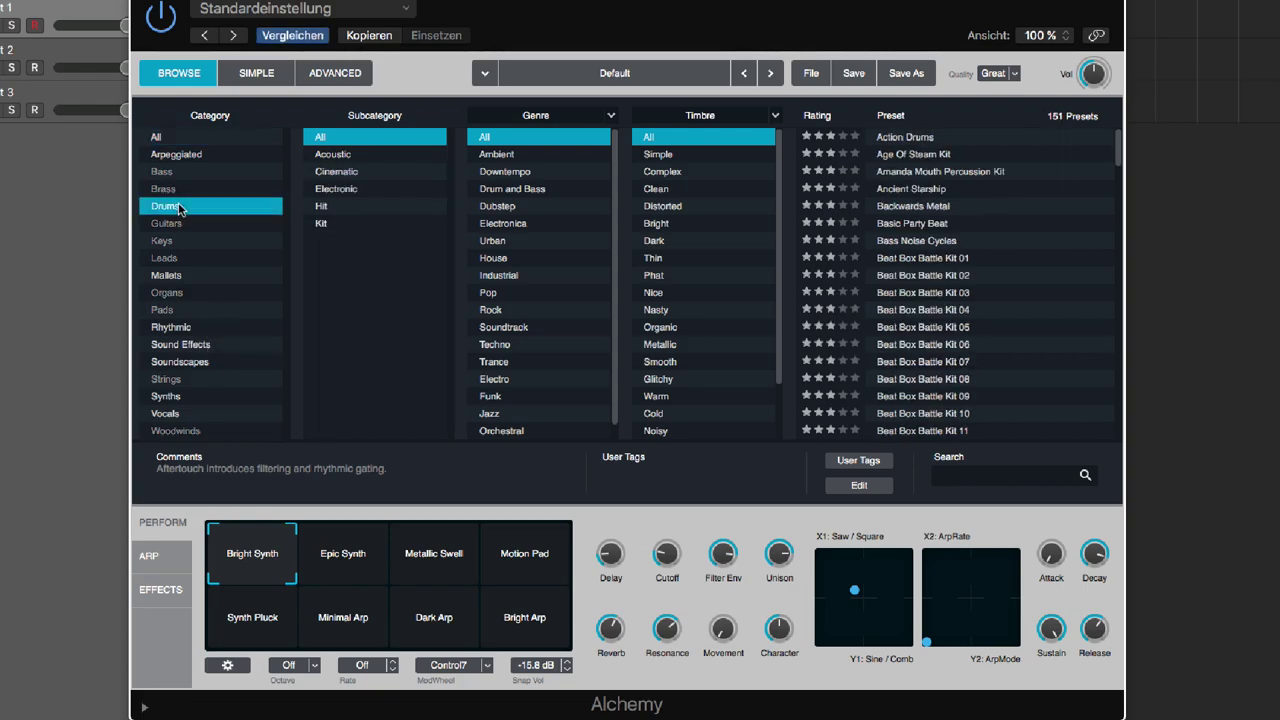
pyautogui.click(376, 174)
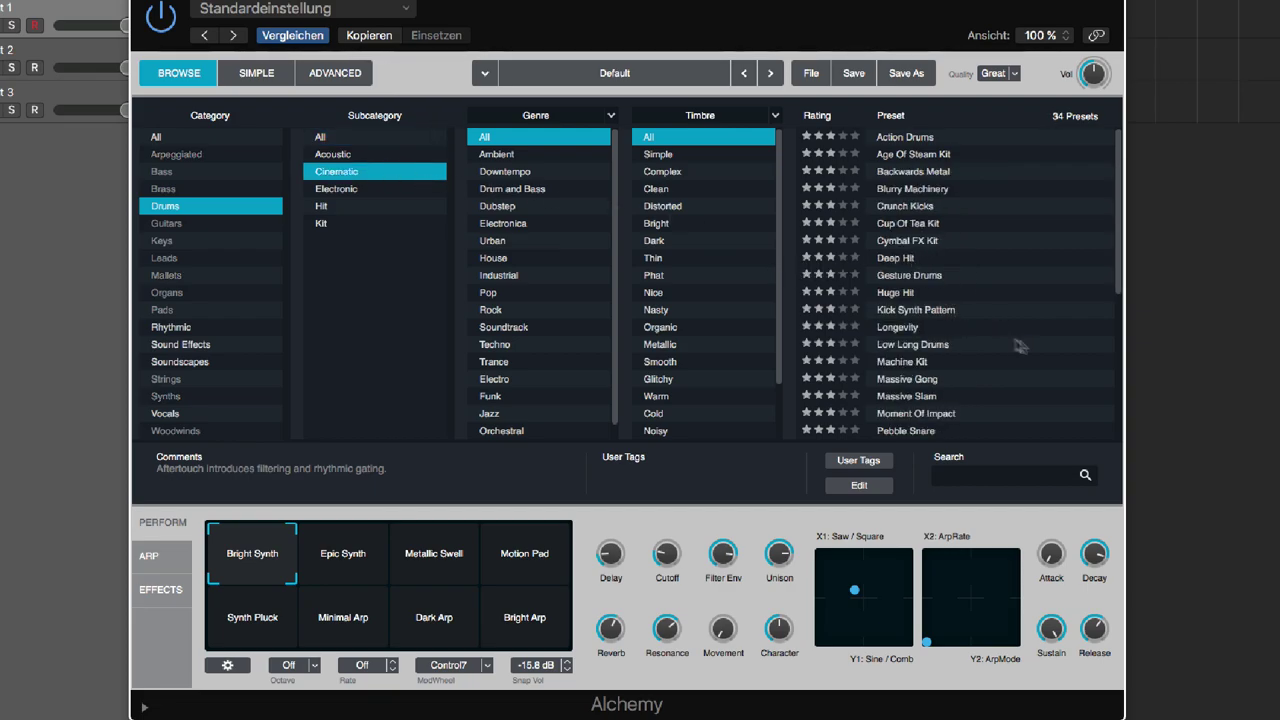
pyautogui.click(926, 345)
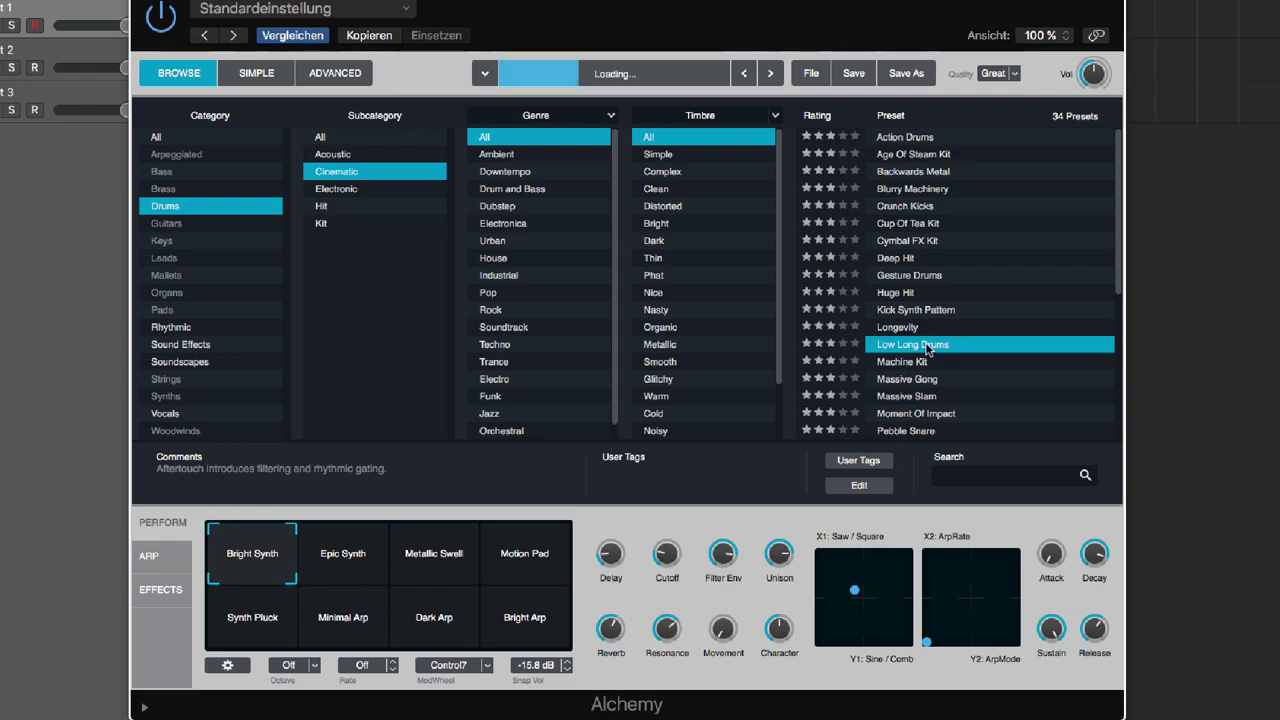